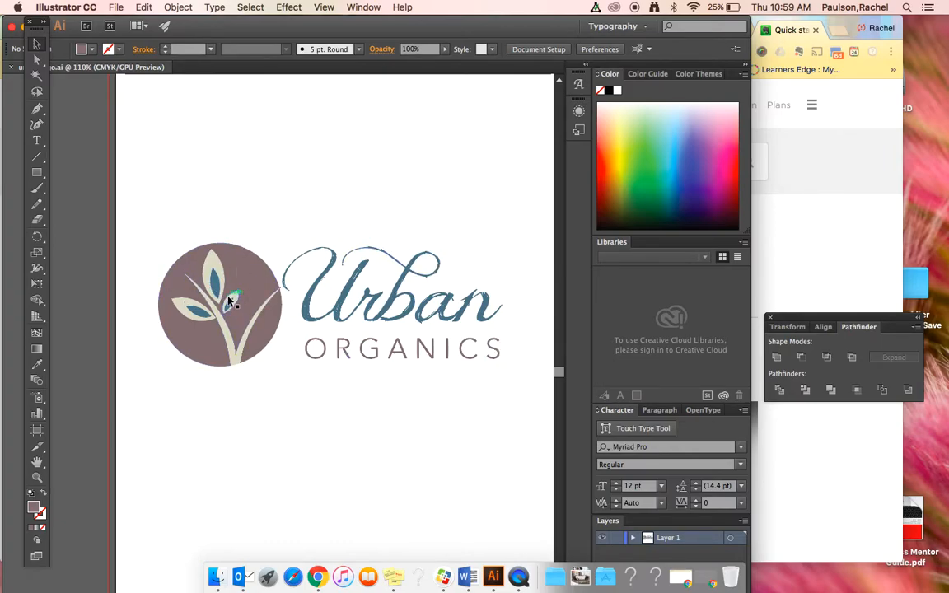
- Display the Layers panel as a floating panel over the workspace and enlarge it
left_click(364, 6)
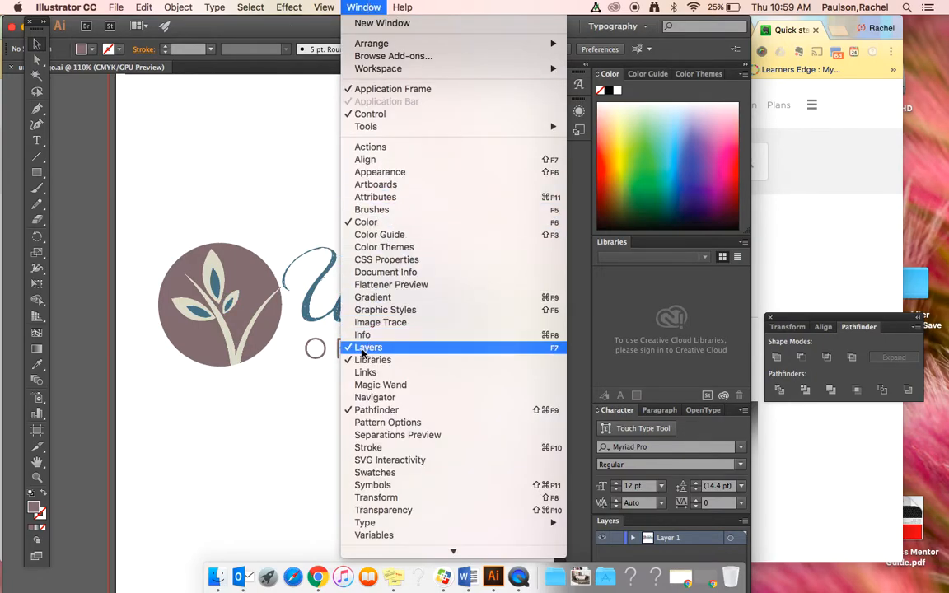
left_click(362, 350)
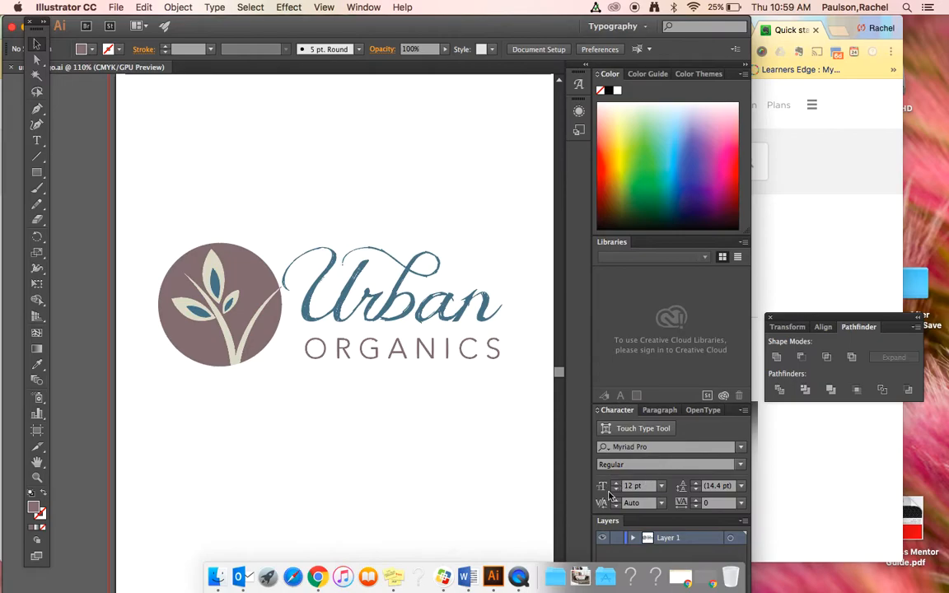
left_click_drag(622, 521, 581, 172)
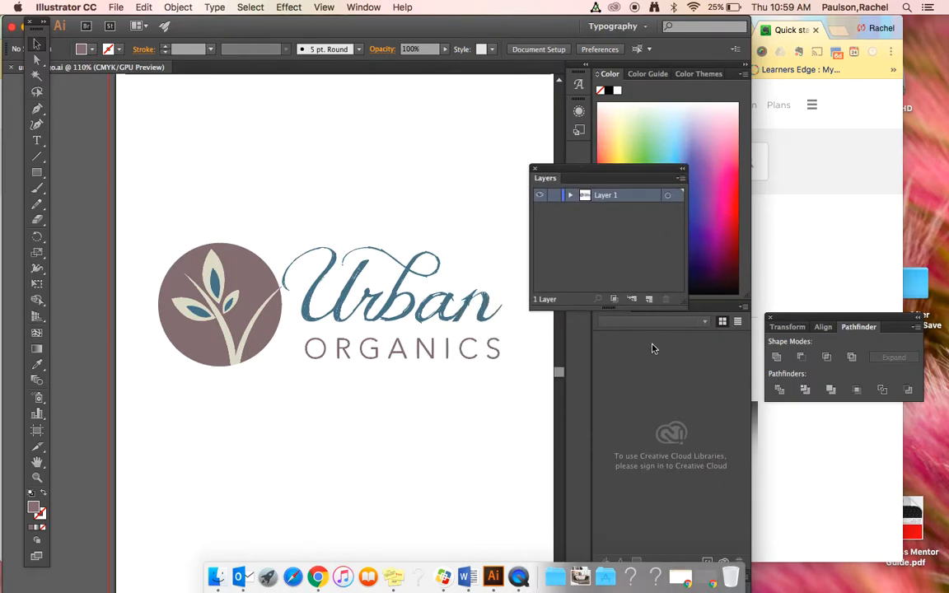
left_click_drag(686, 304, 805, 541)
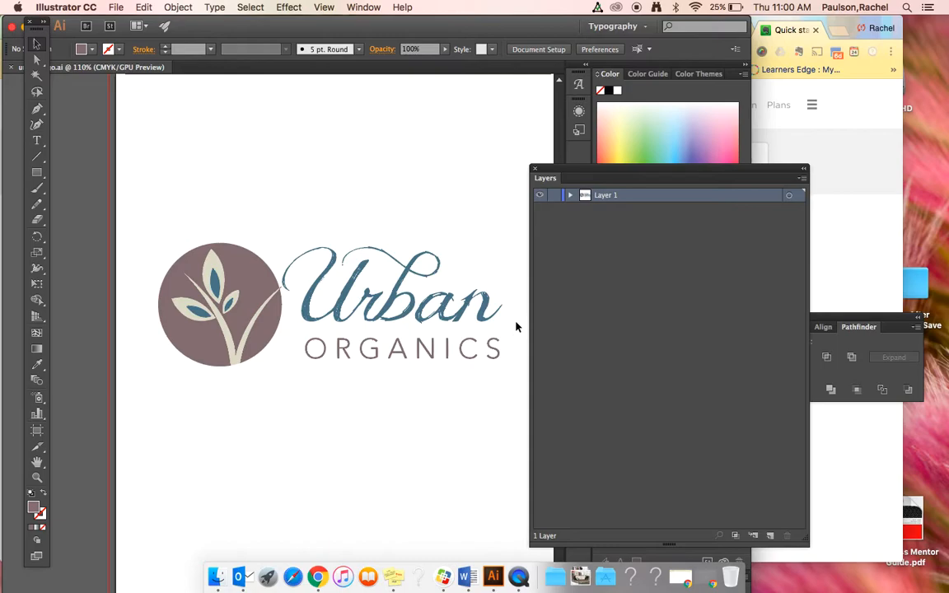
- Select the entire Urban Organics logo and ungroup its artwork
left_click(397, 298)
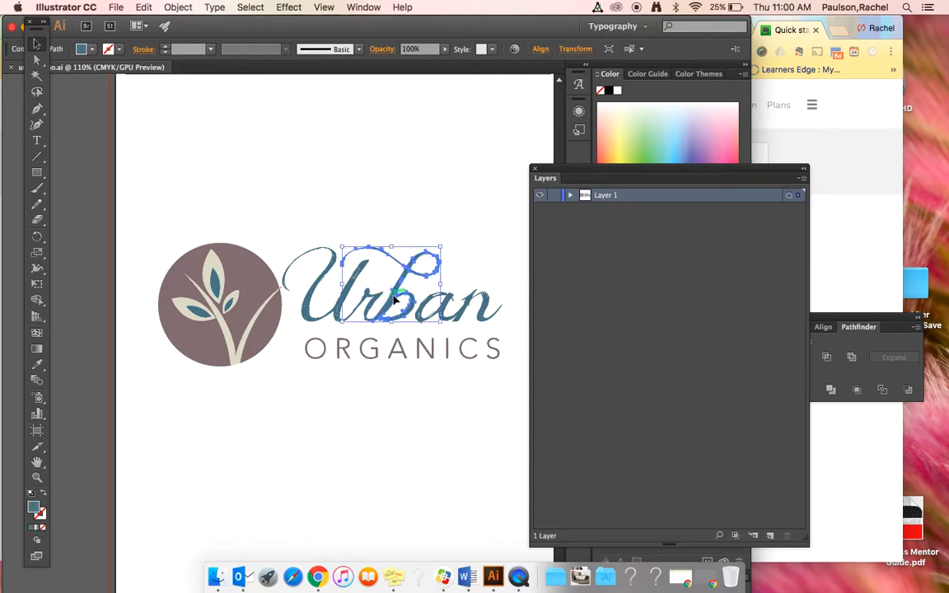
left_click(349, 223)
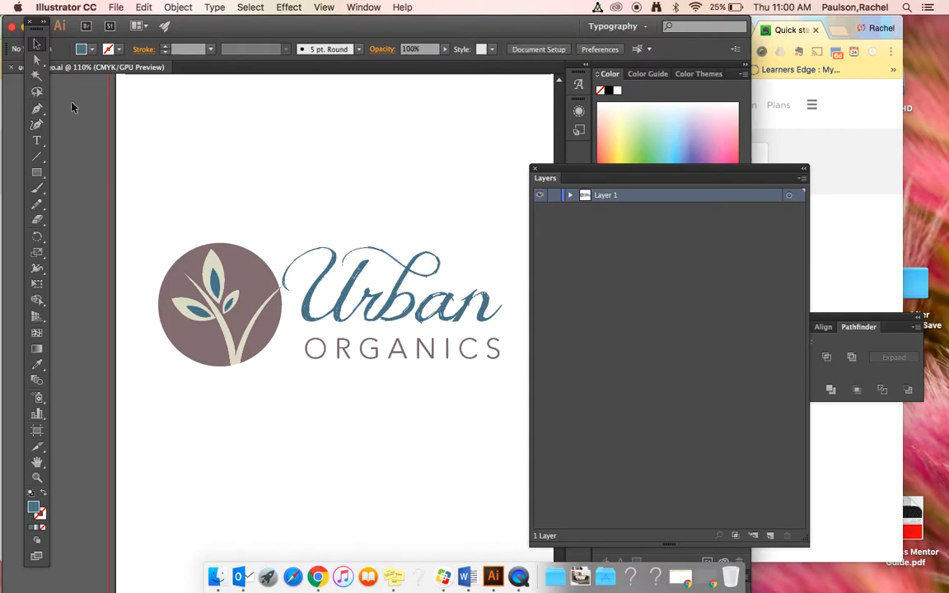
left_click_drag(140, 218, 531, 408)
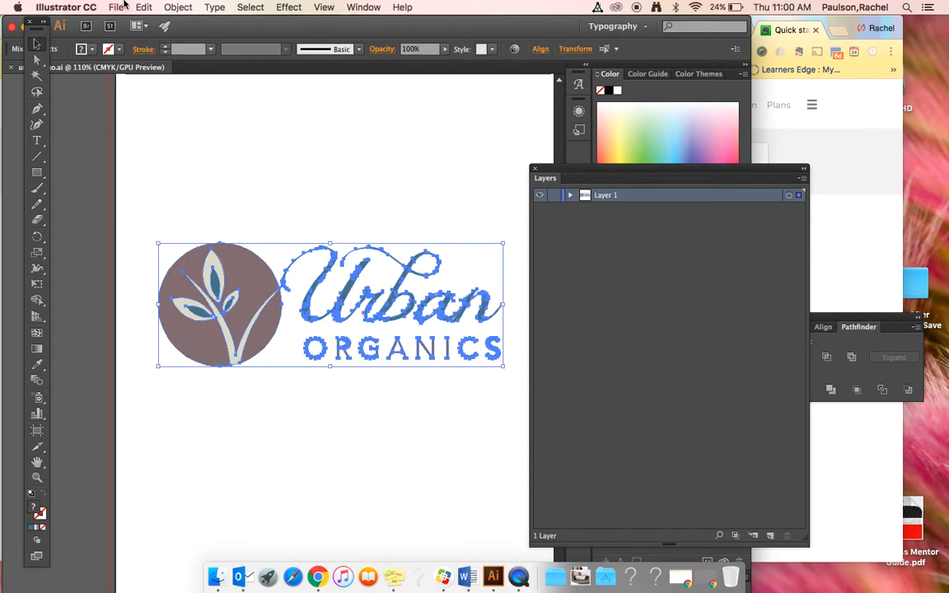
left_click(169, 7)
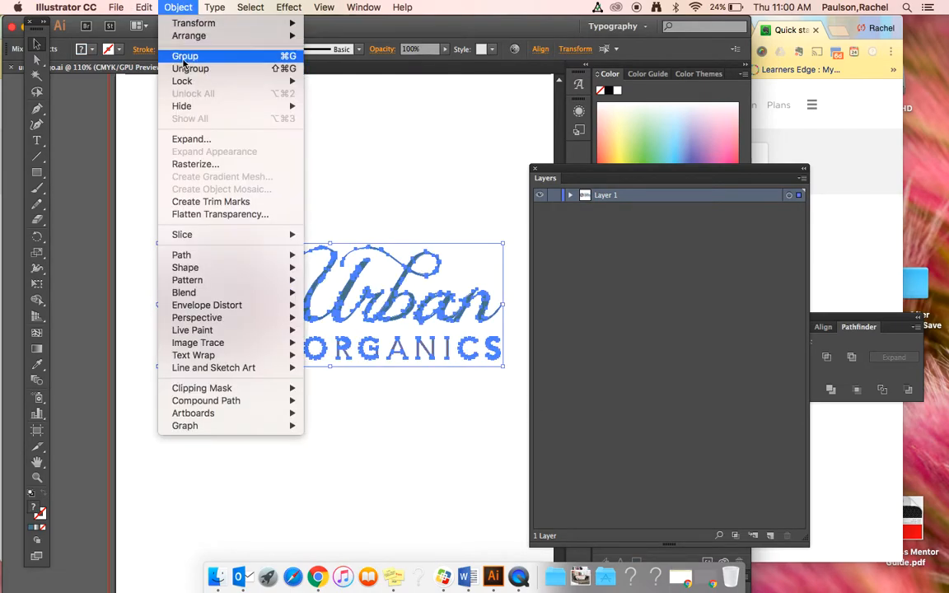
left_click(185, 68)
left_click(179, 6)
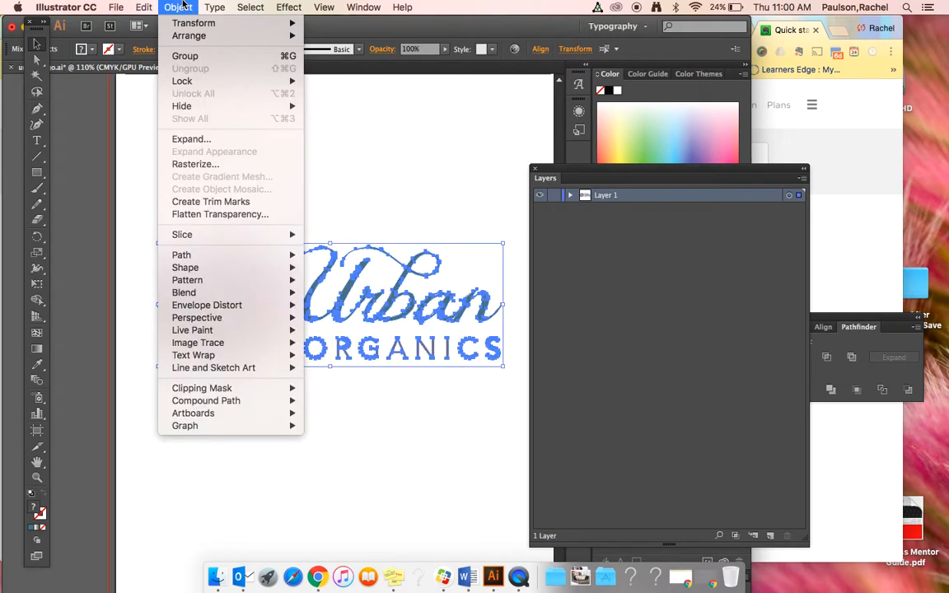
left_click(371, 128)
- Select all the script letters of the word "Urban" and group them
left_click(310, 235)
left_click_drag(326, 254, 508, 328)
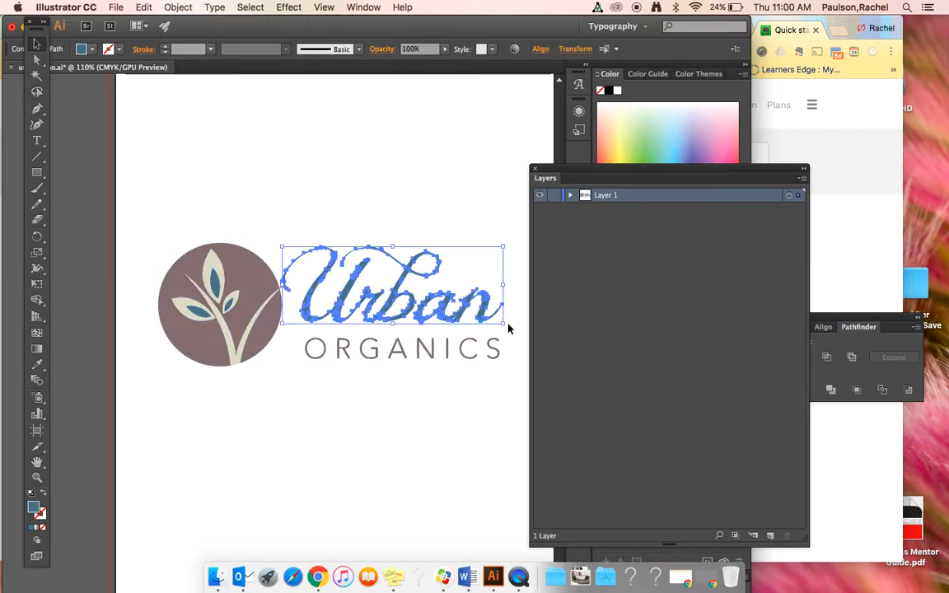
left_click(180, 6)
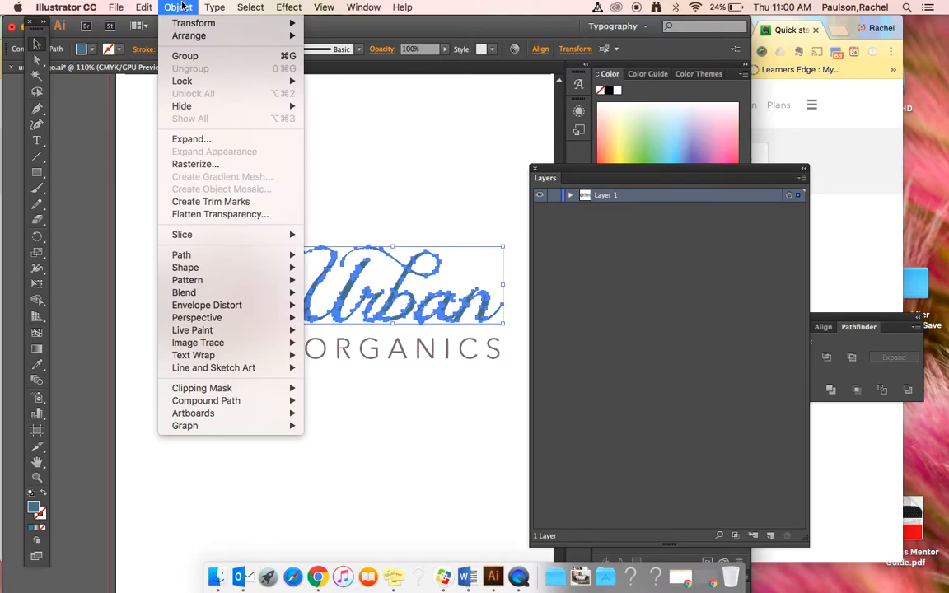
left_click(186, 56)
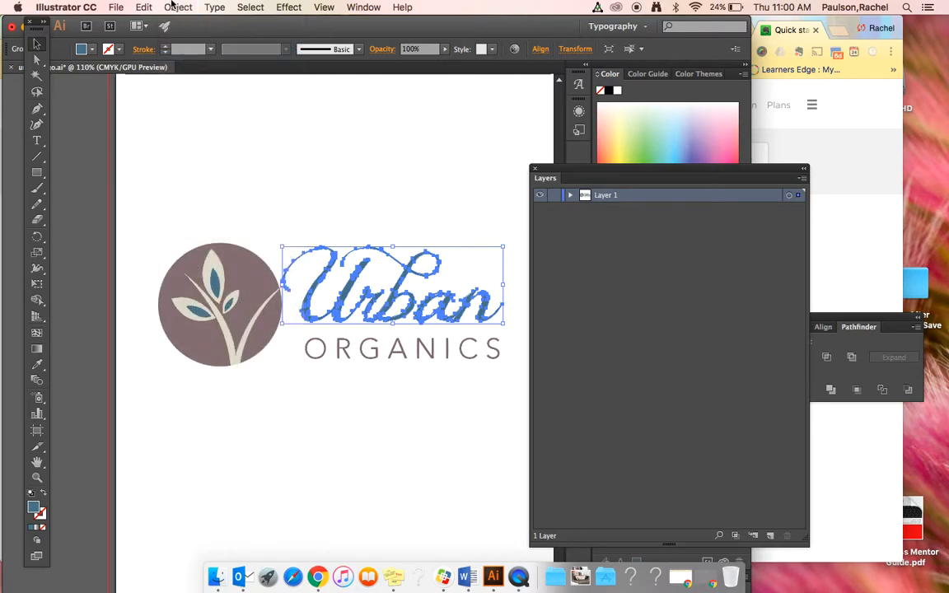
- Cut the grouped "Urban" lettering from Layer 1 and paste it in place on a new layer
left_click(177, 7)
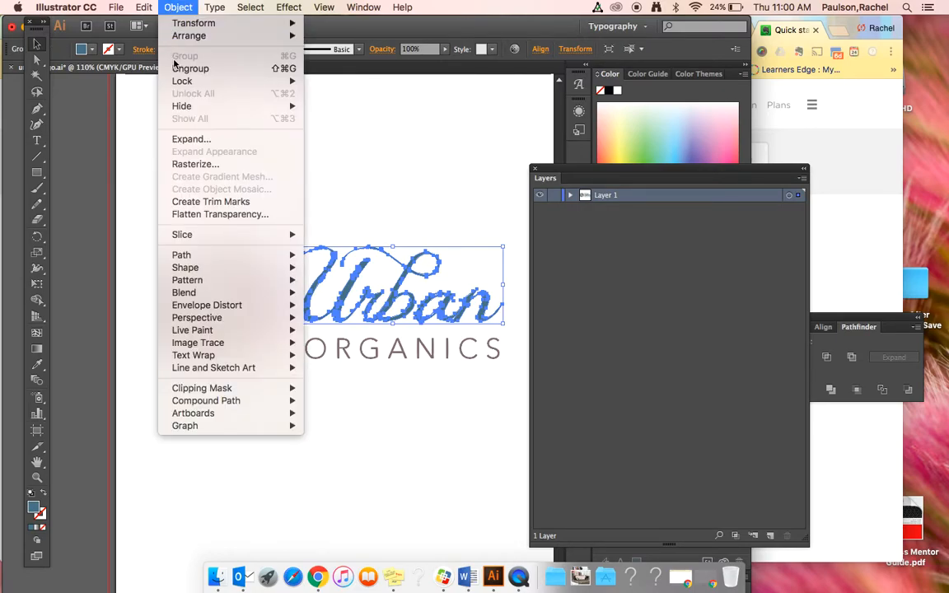
mouse_move(141, 8)
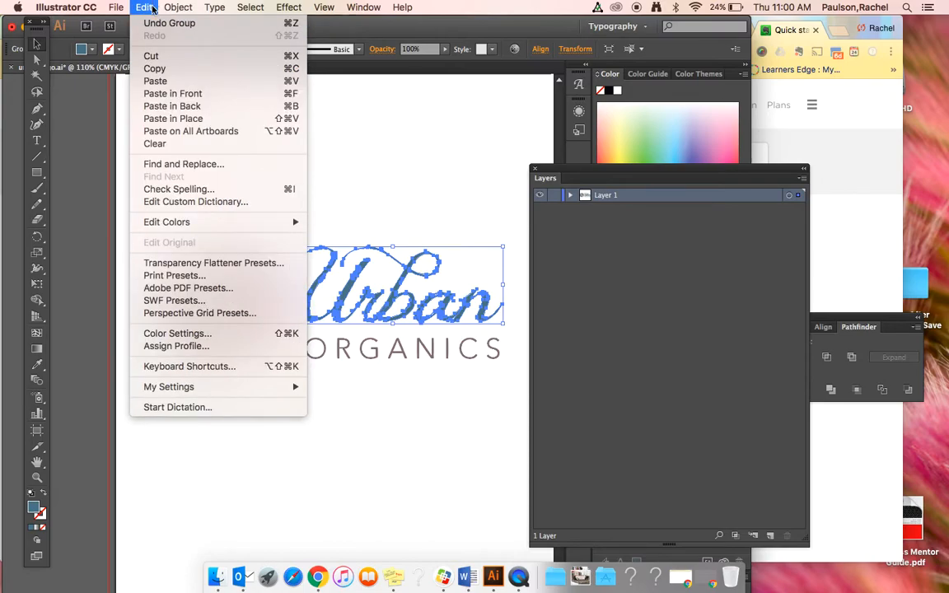
left_click(152, 56)
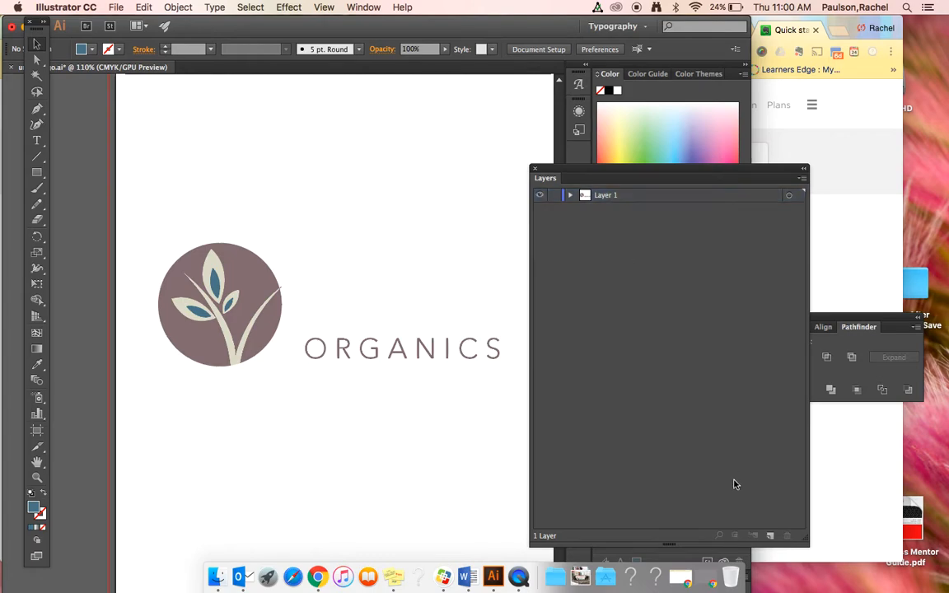
left_click(771, 536)
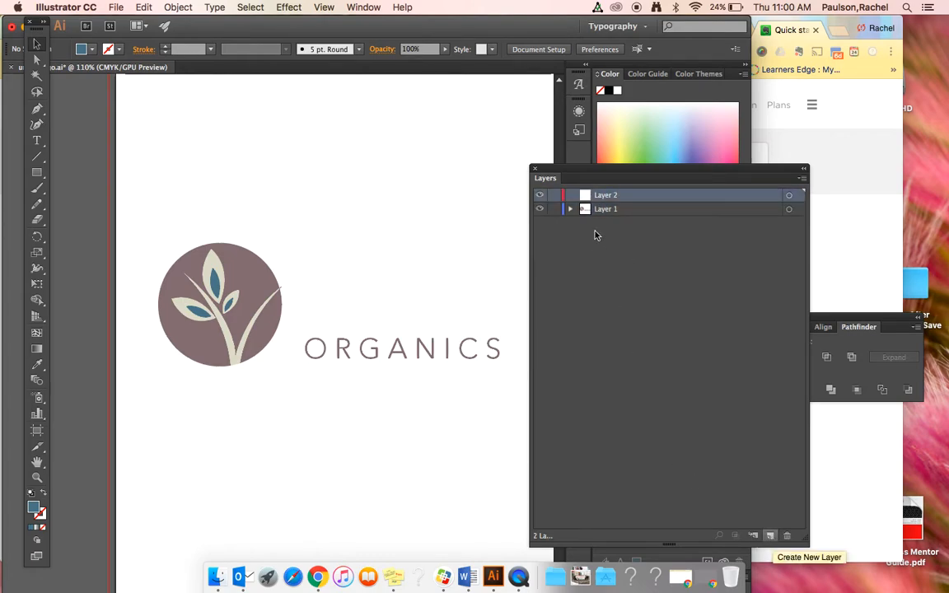
left_click(145, 8)
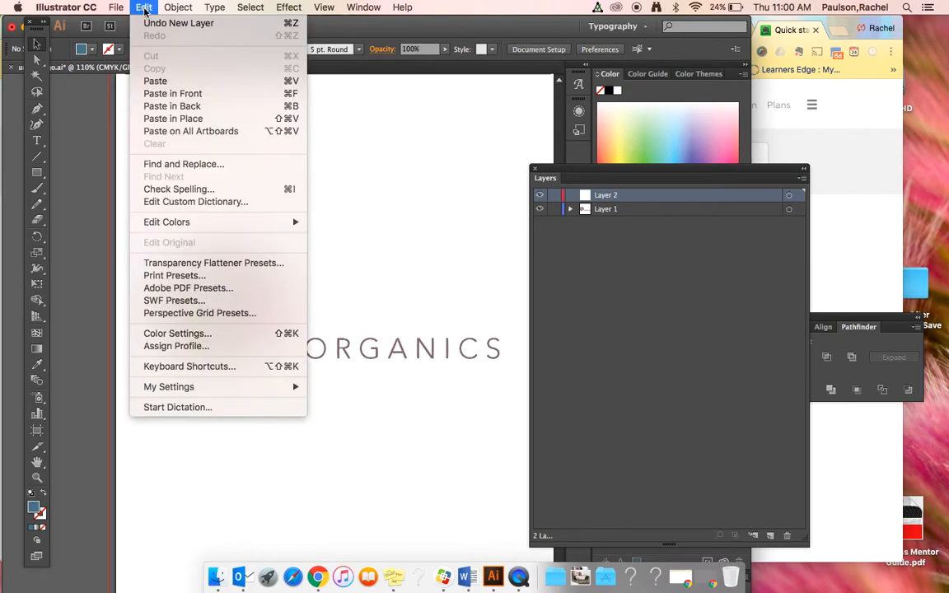
left_click(165, 119)
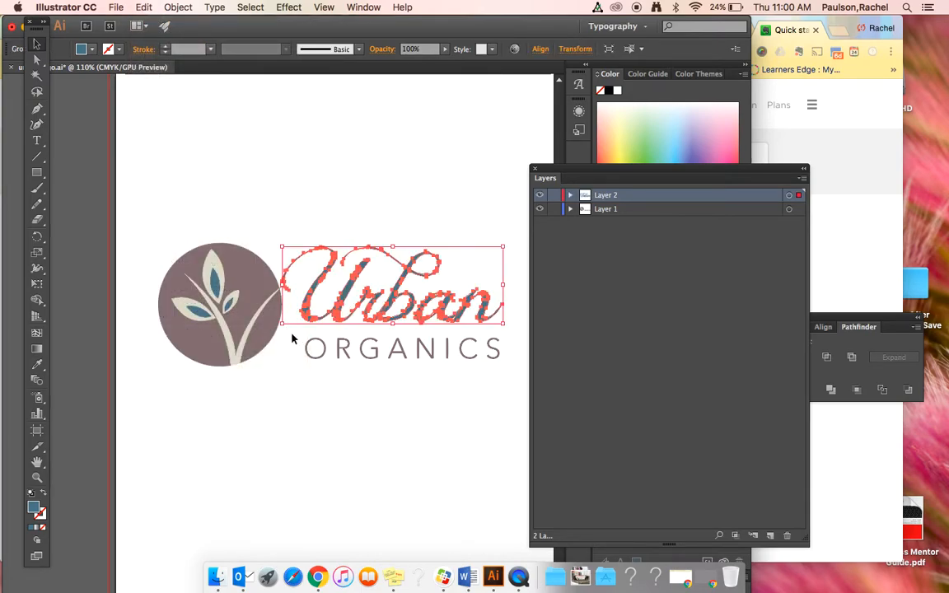
- Rename the layer holding the script lettering as Urban
double_click(616, 196)
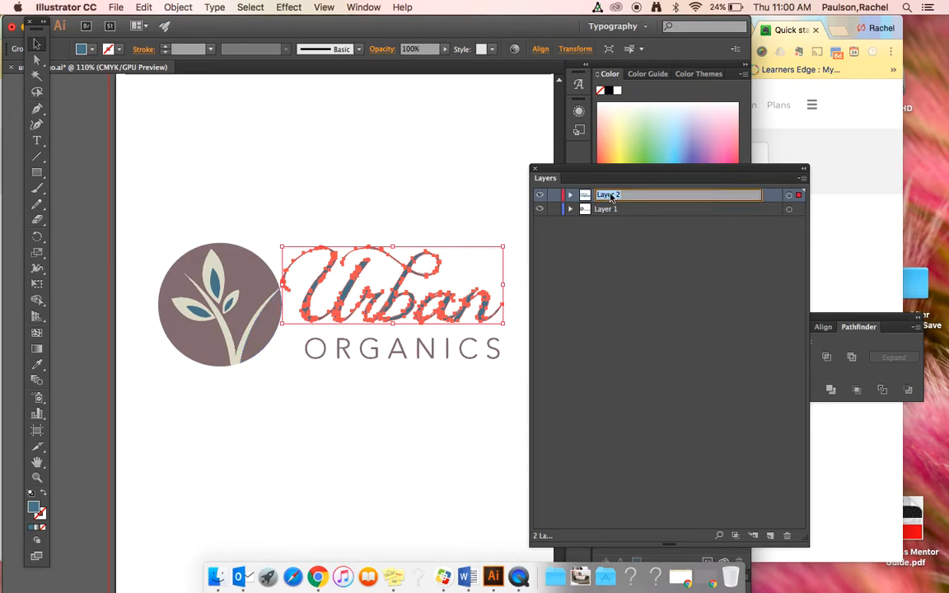
type("Urban")
left_click(696, 296)
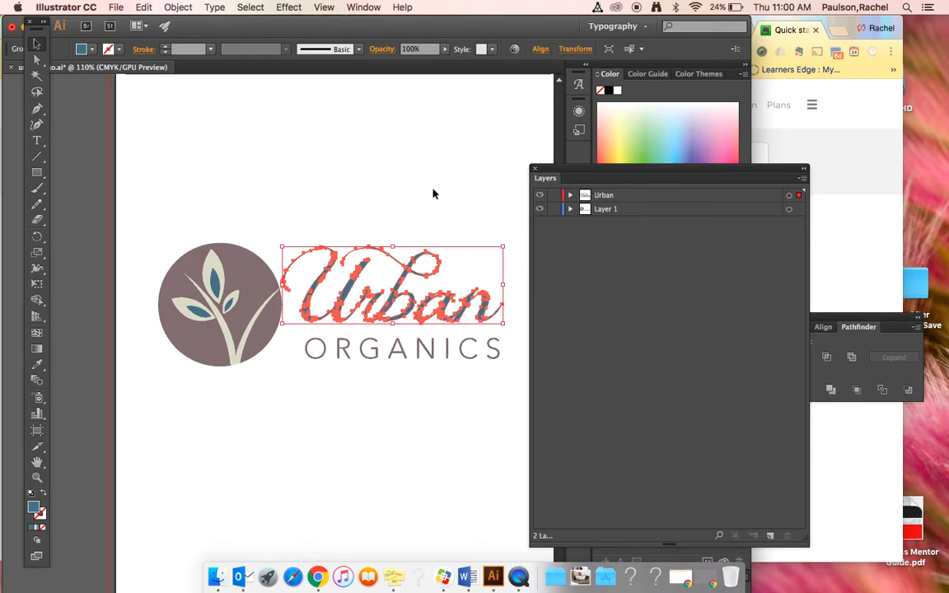
- Cut all the purple circle pieces together with the stem from Layer 1 and paste them in place on a new layer
left_click(251, 272)
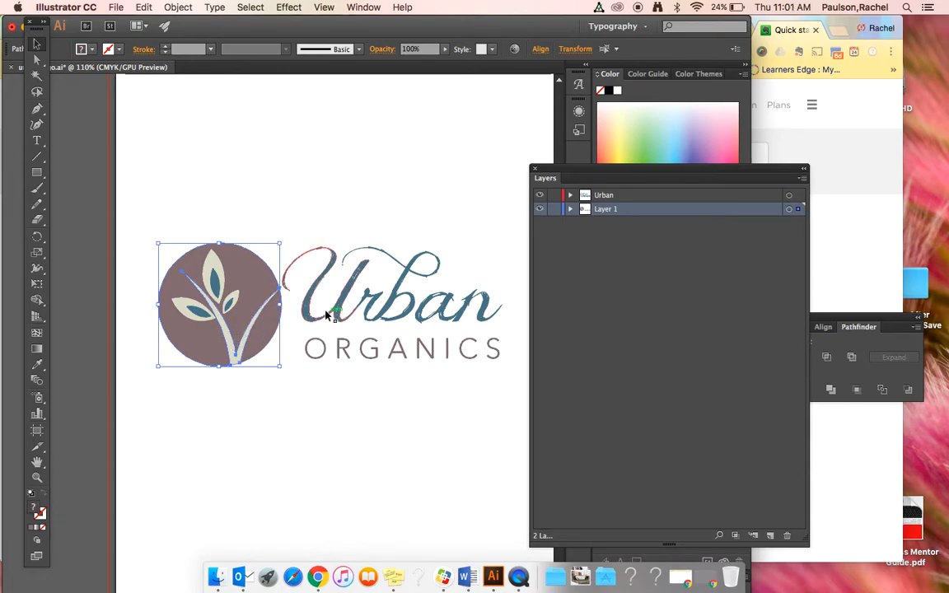
left_click(138, 8)
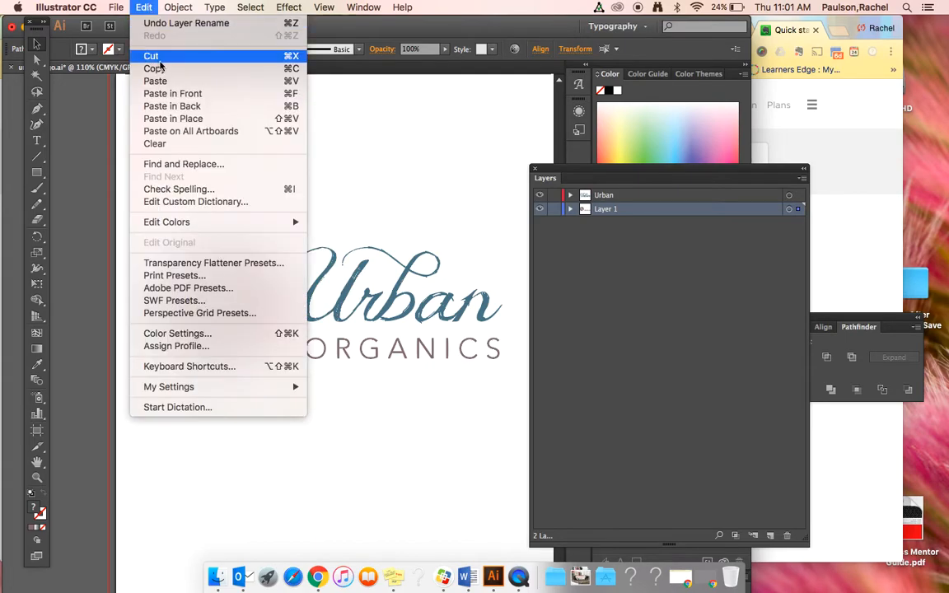
left_click(164, 57)
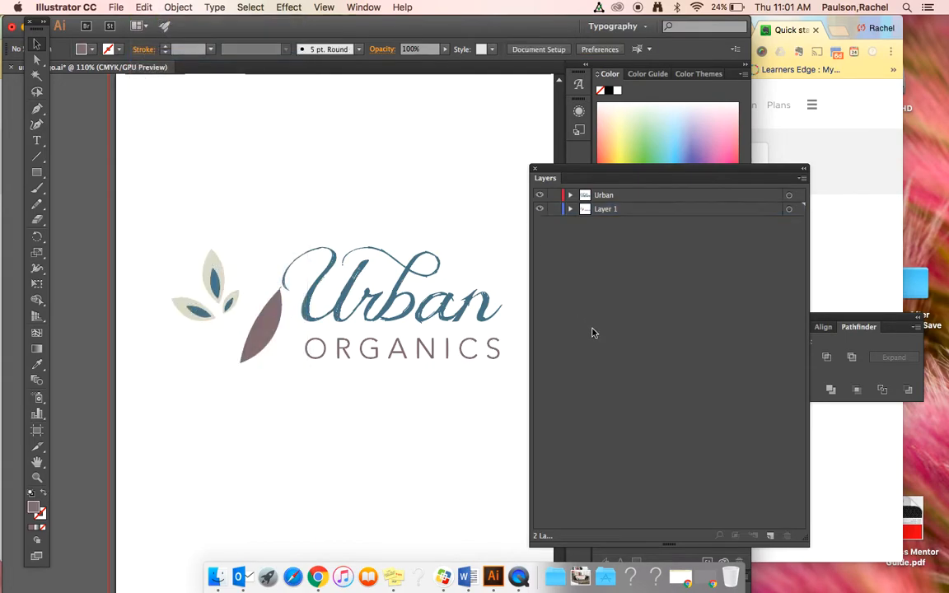
key("super+f")
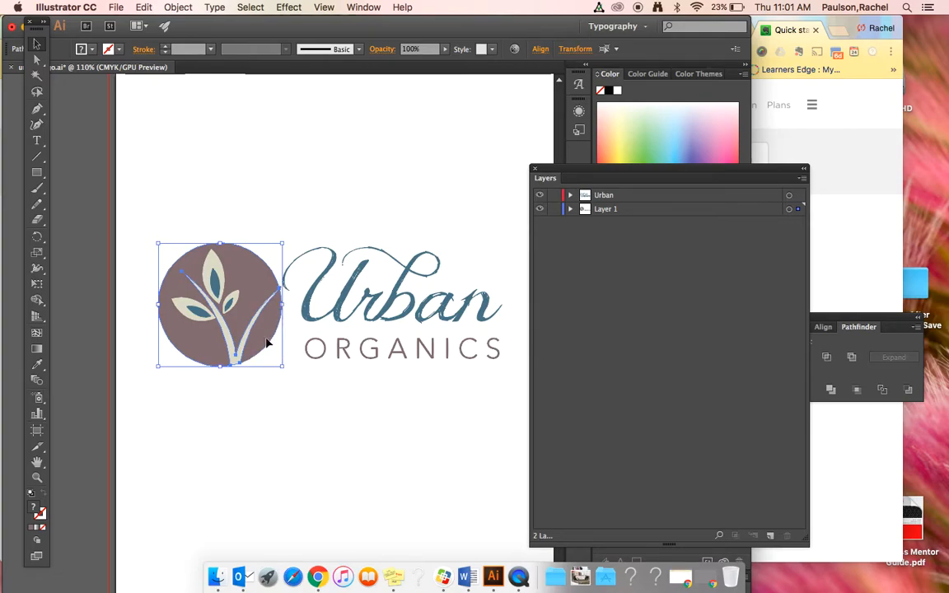
key("super+x")
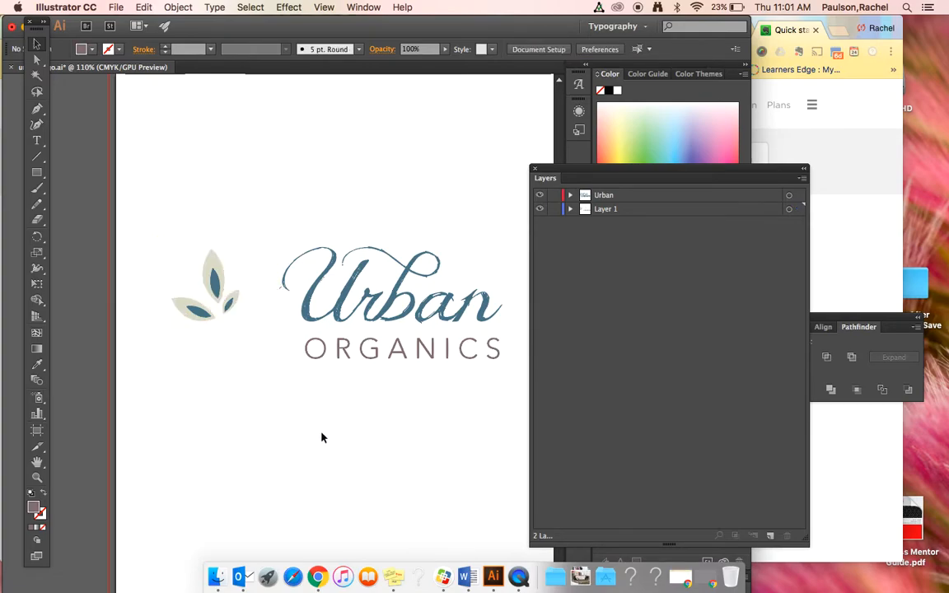
left_click(771, 536)
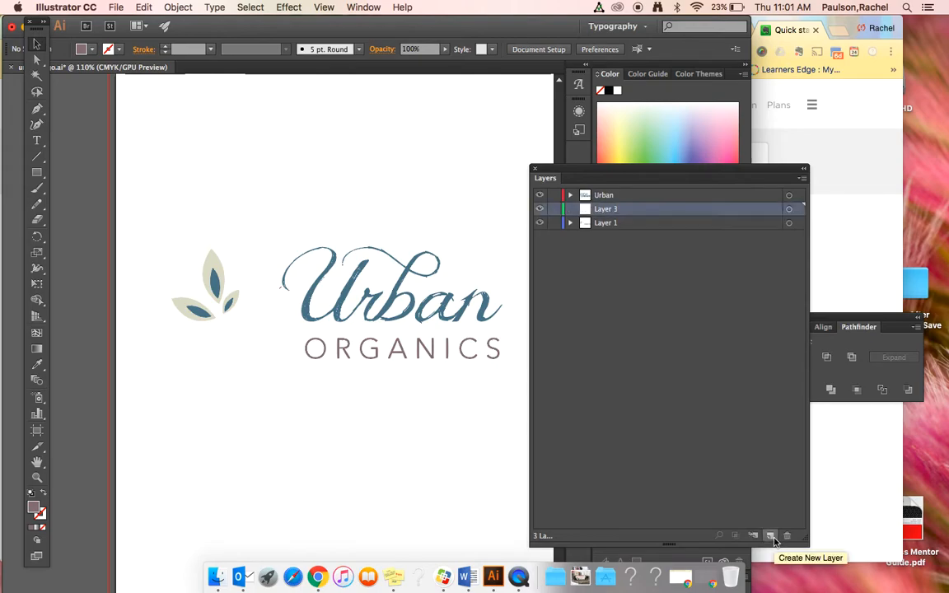
left_click(140, 8)
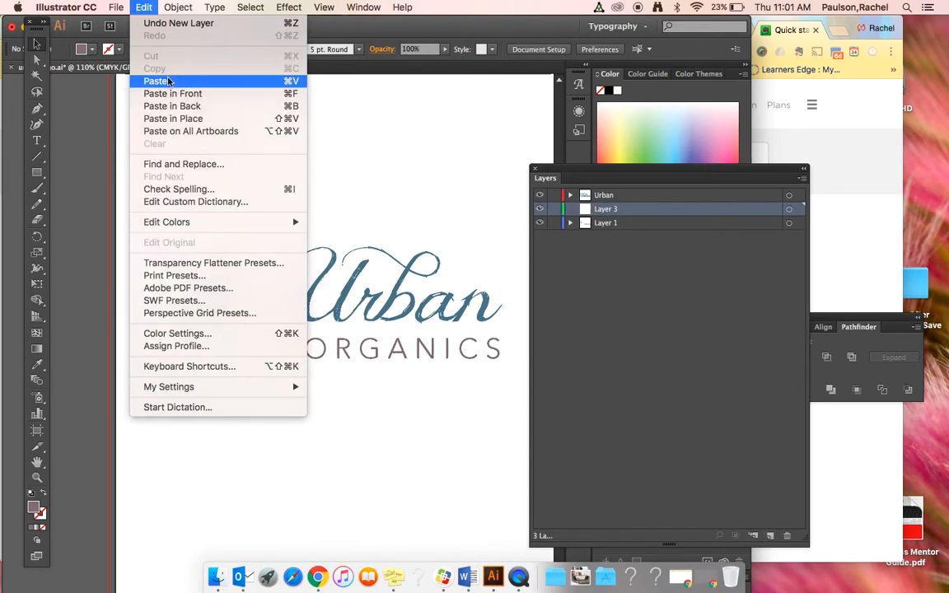
left_click(169, 120)
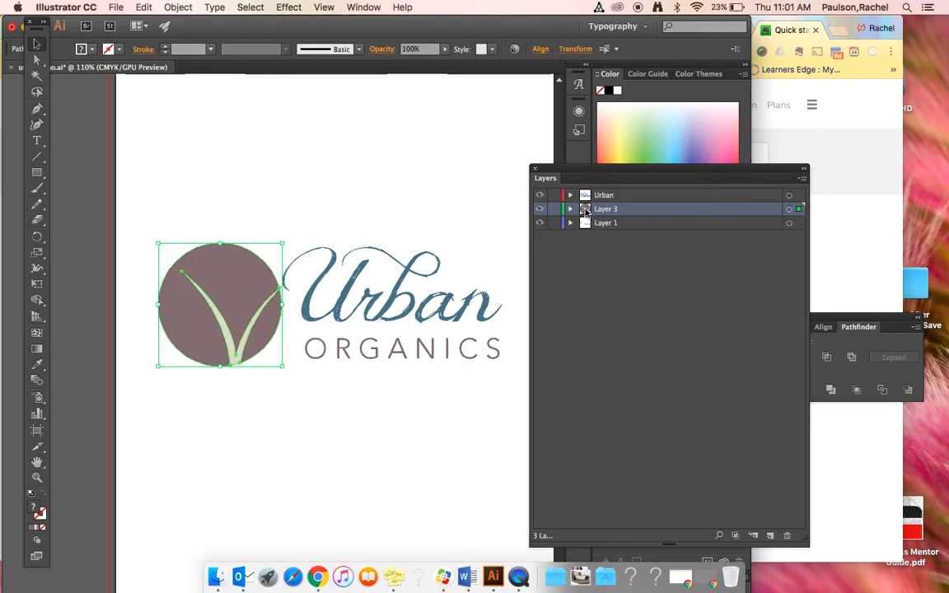
- Move the circle artwork's layer below Layer 1 and rename it Circle
left_click_drag(586, 211, 586, 231)
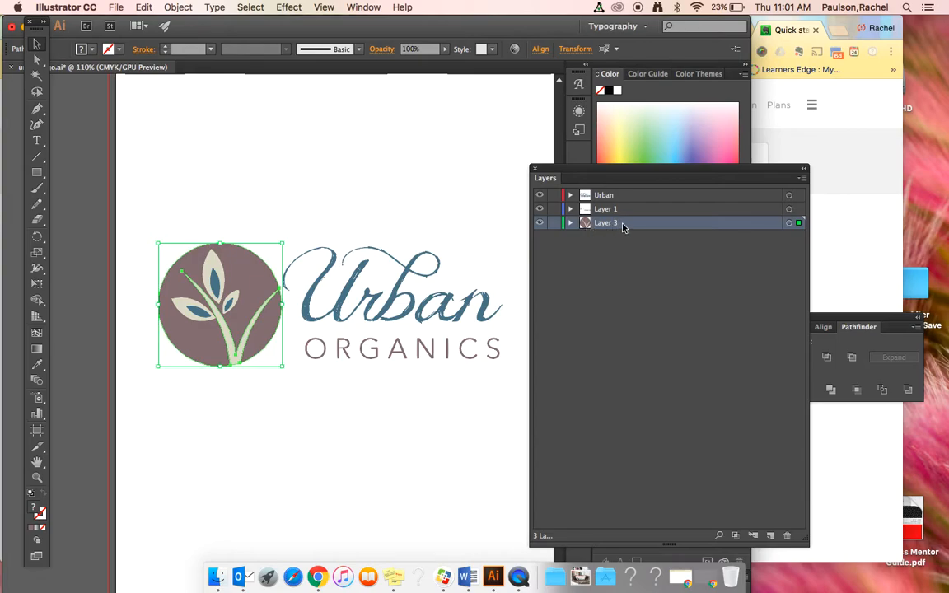
double_click(602, 226)
type("Circle")
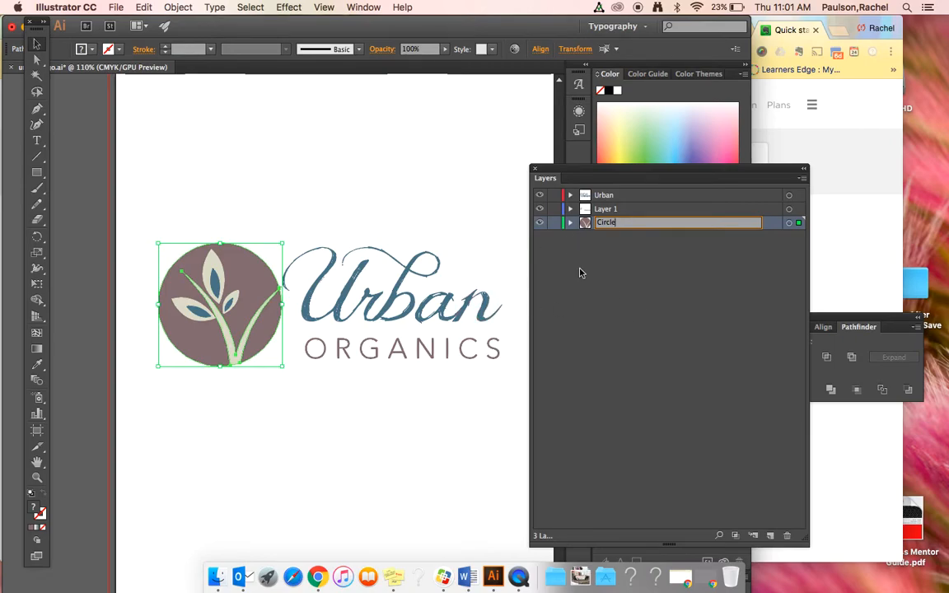
- Cut the three tan flower petals from Layer 1, leaving the blue inner petals in place
left_click(217, 269)
left_click(212, 262)
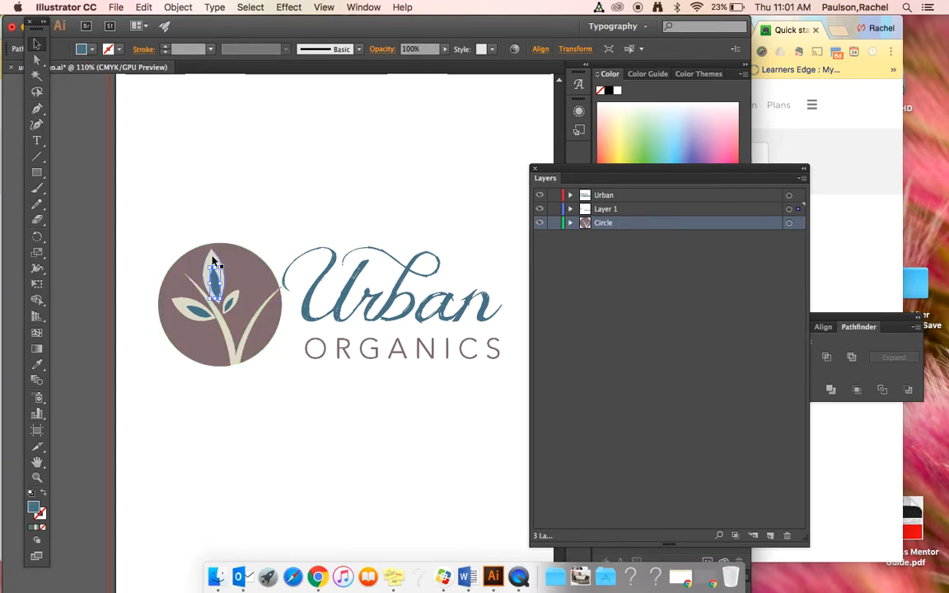
left_click(231, 304, "shift")
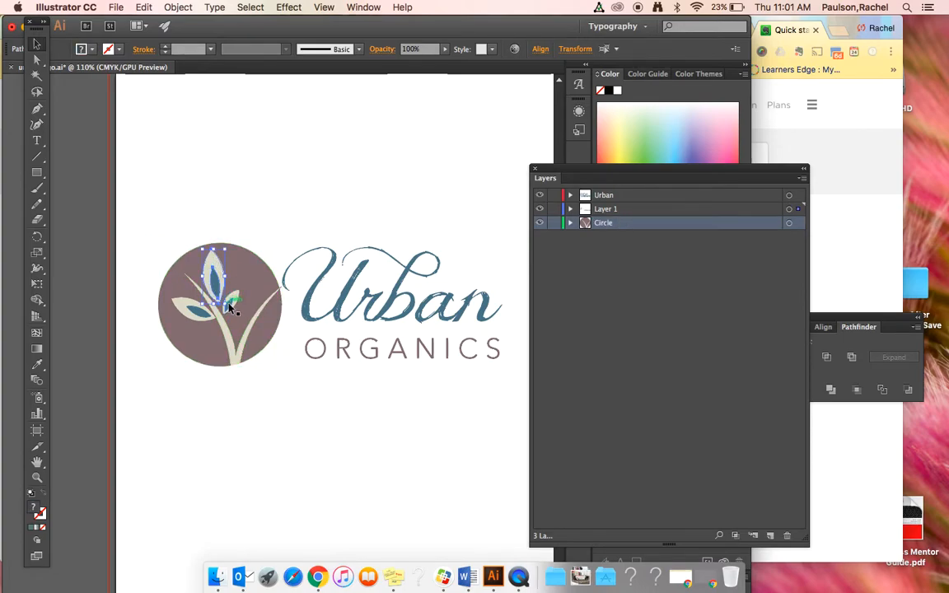
left_click(214, 264, "shift")
left_click(214, 268, "shift")
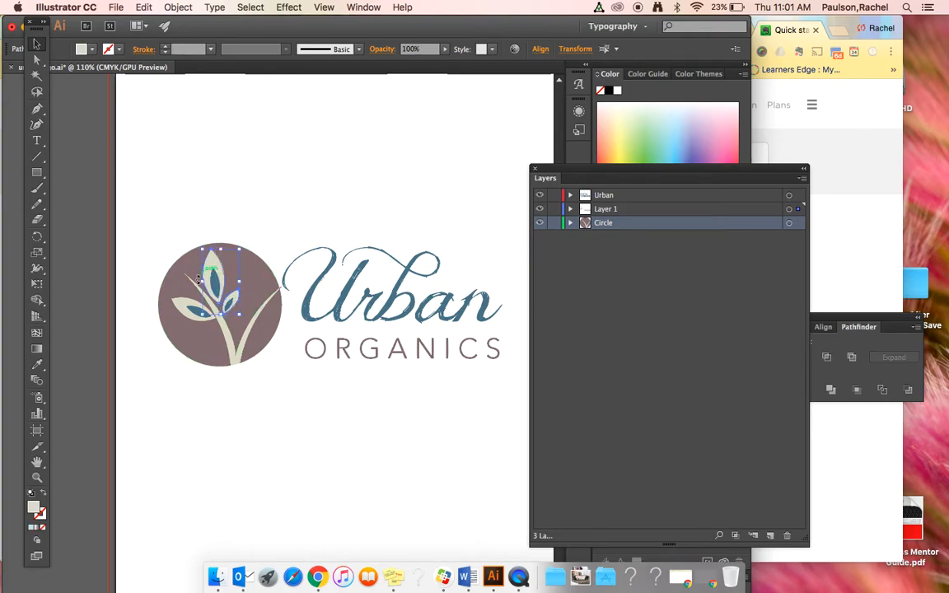
left_click(180, 302, "shift")
key("super+c")
key("super+x")
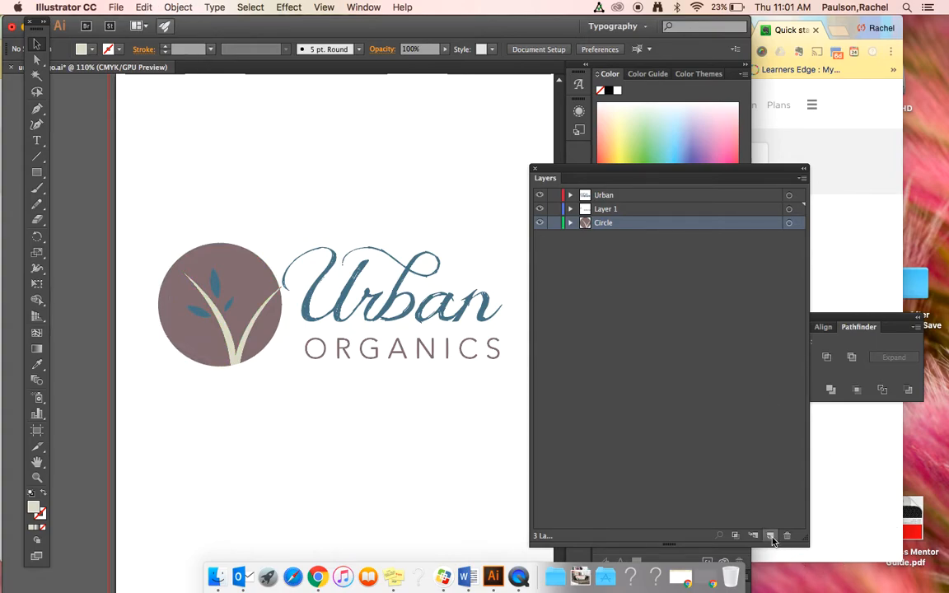
- Widen the Layers panel and paste the cut tan petals in place on a new layer
left_click_drag(804, 533, 792, 531)
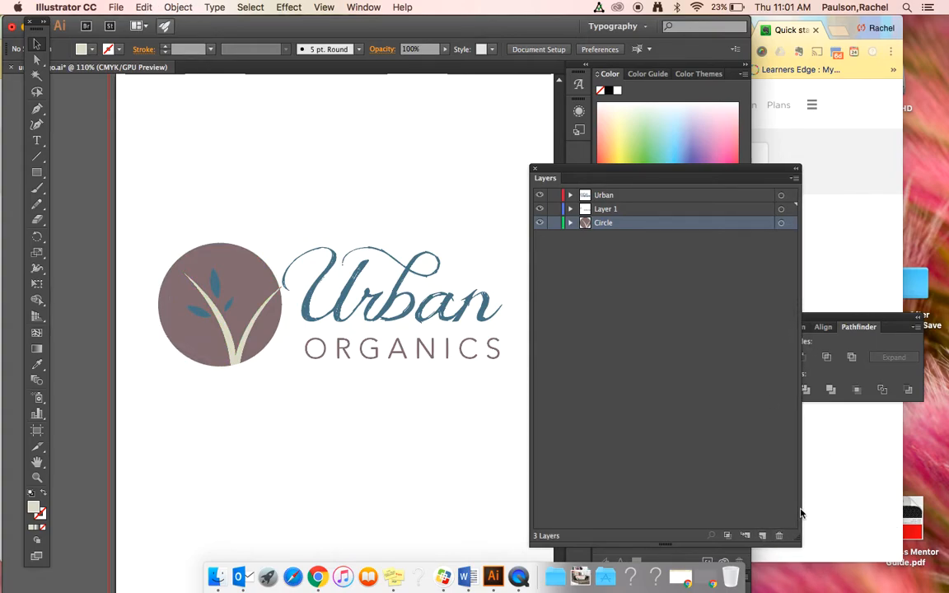
left_click_drag(790, 479, 835, 457)
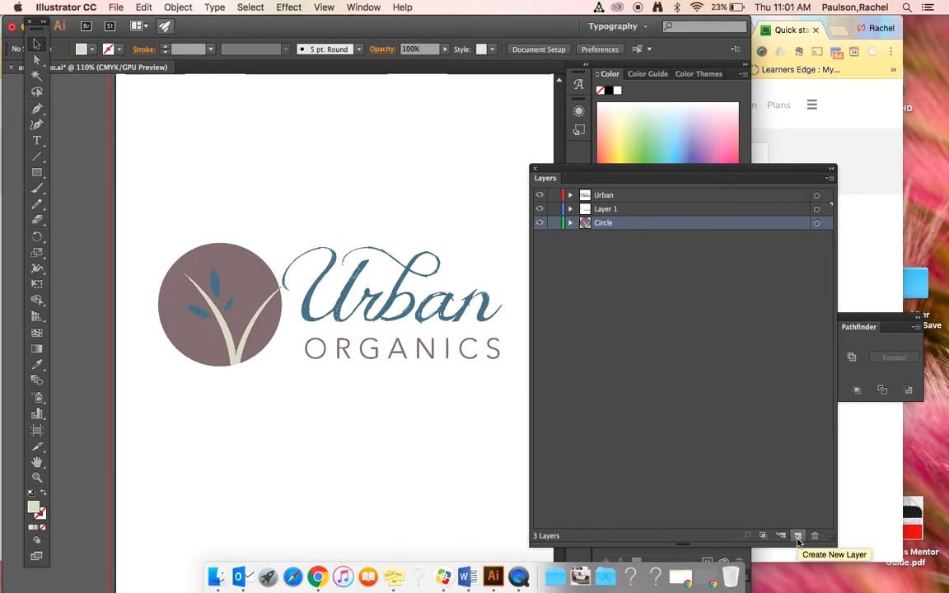
left_click(798, 539)
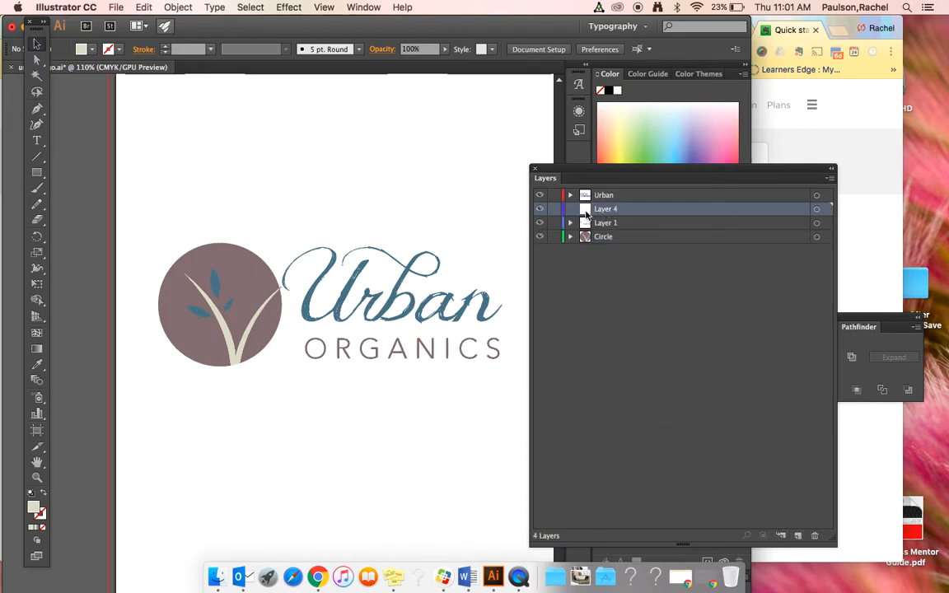
left_click(137, 9)
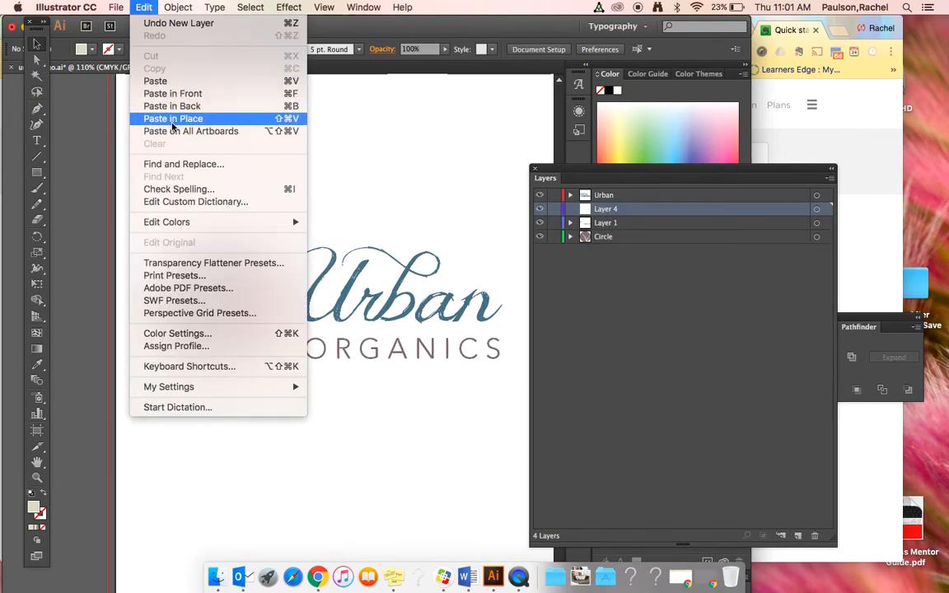
left_click(173, 120)
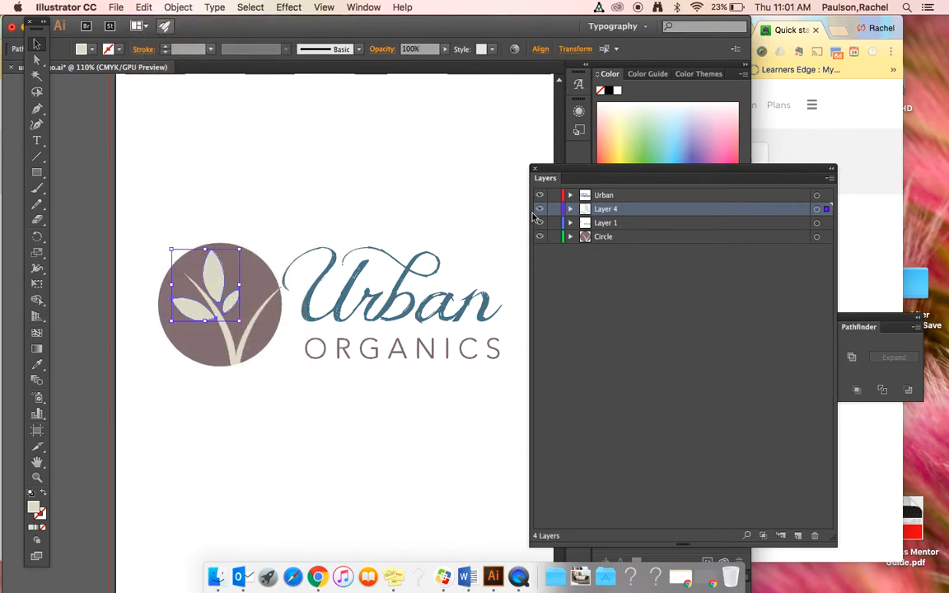
- Move the tan petals' layer below Layer 1 and rename it Tan Flower
left_click_drag(589, 222, 590, 227)
double_click(612, 229)
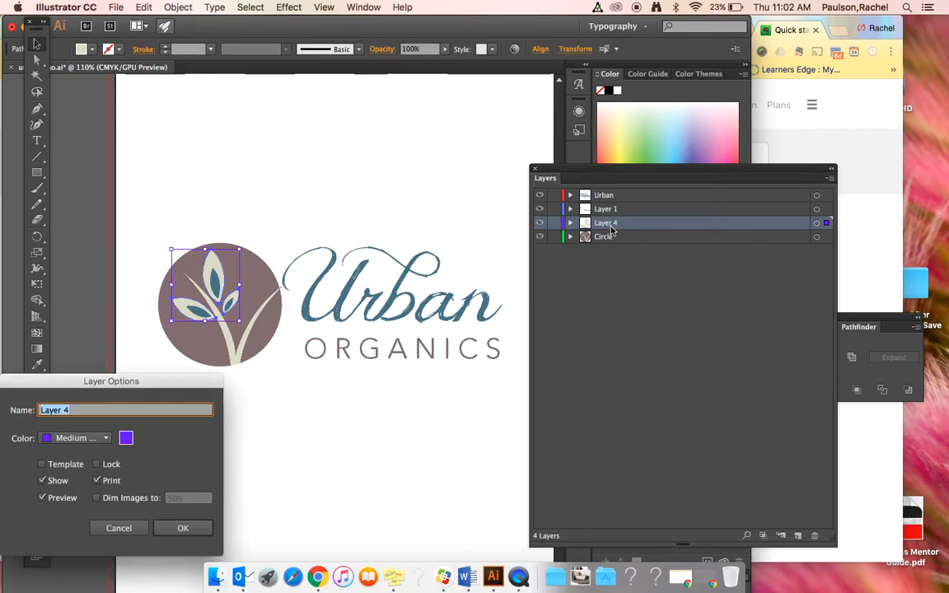
type("Tan Flower")
left_click(183, 528)
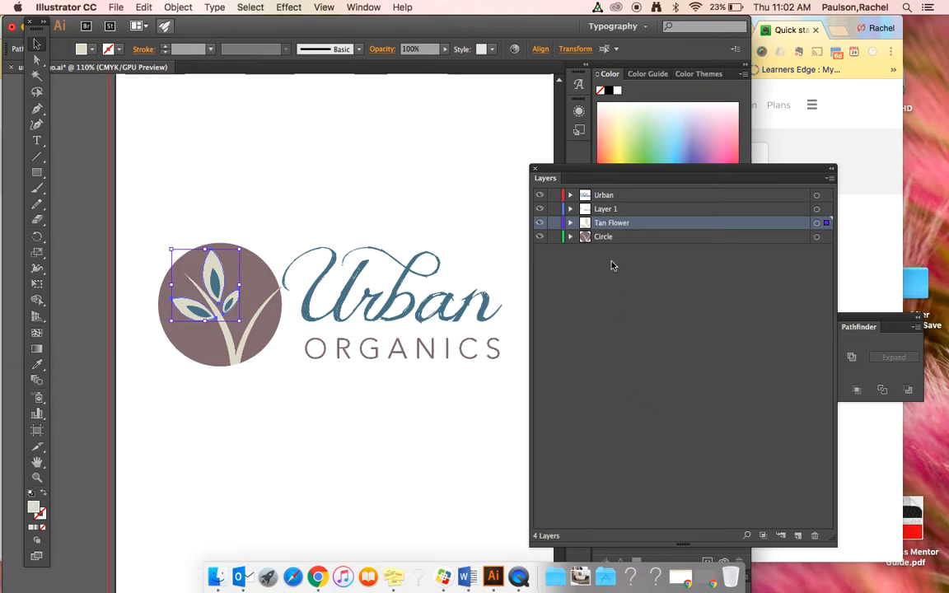
- Cut the three blue inner petals from Layer 1 and paste them in place on a new layer
left_click(217, 297)
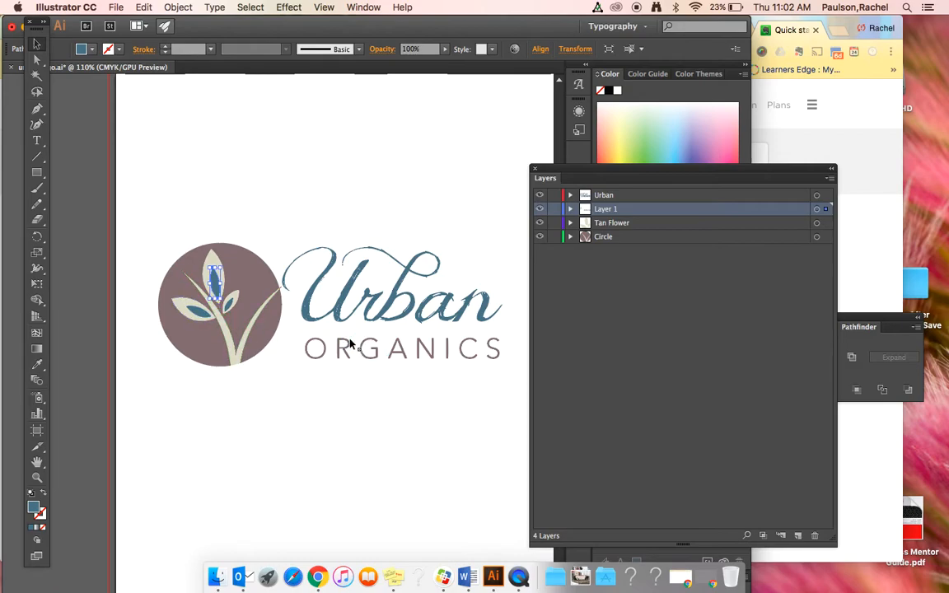
left_click(201, 315, "shift")
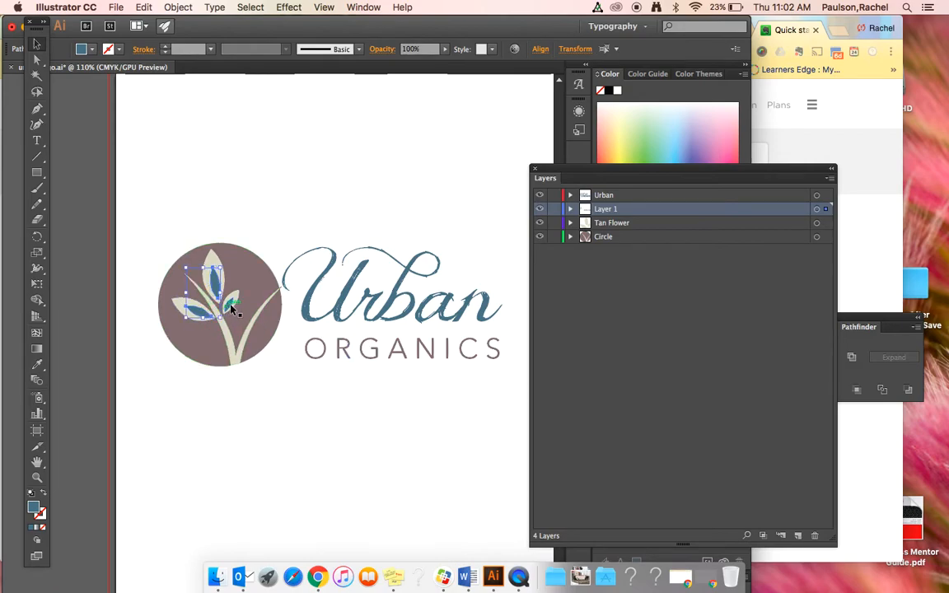
left_click(231, 305, "shift")
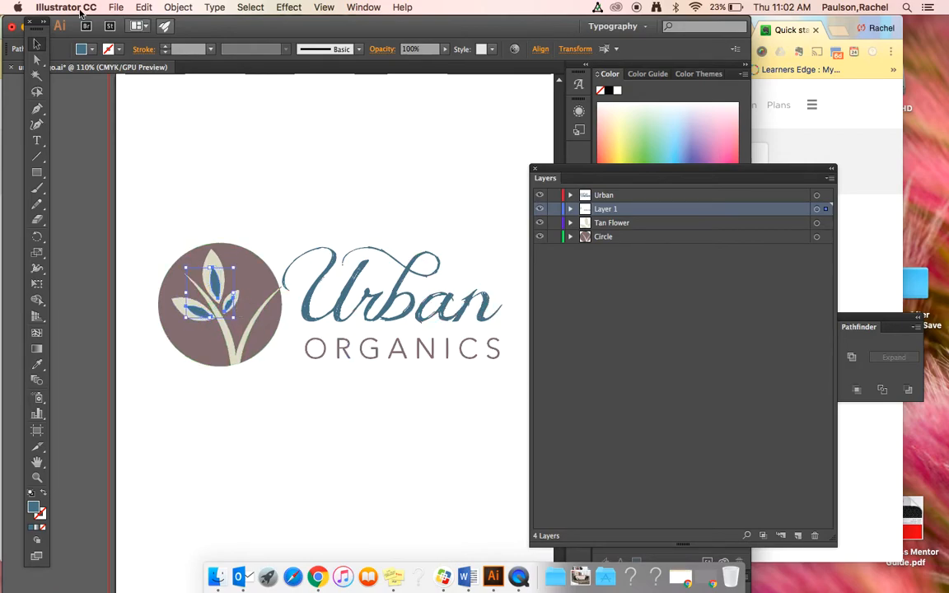
left_click(143, 6)
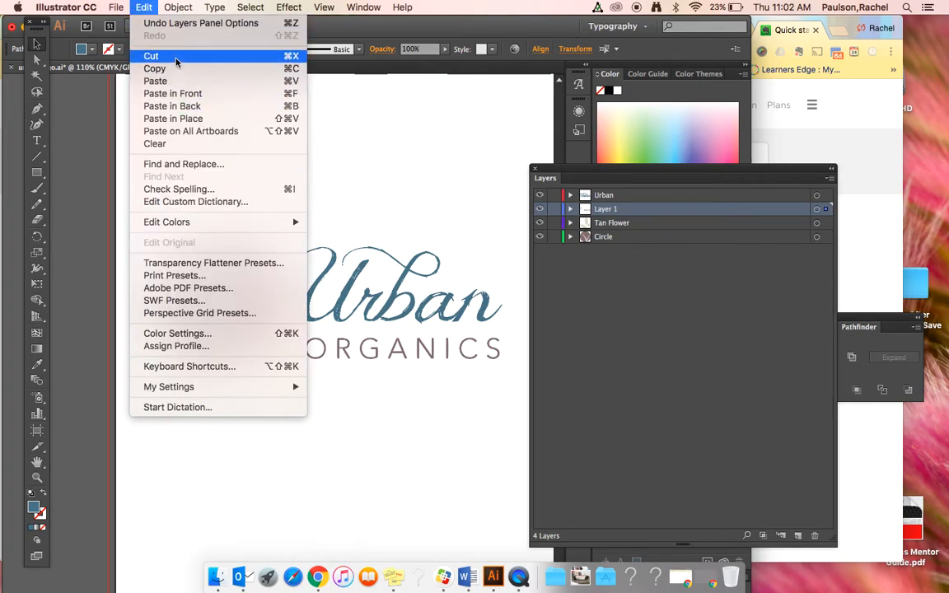
left_click(152, 56)
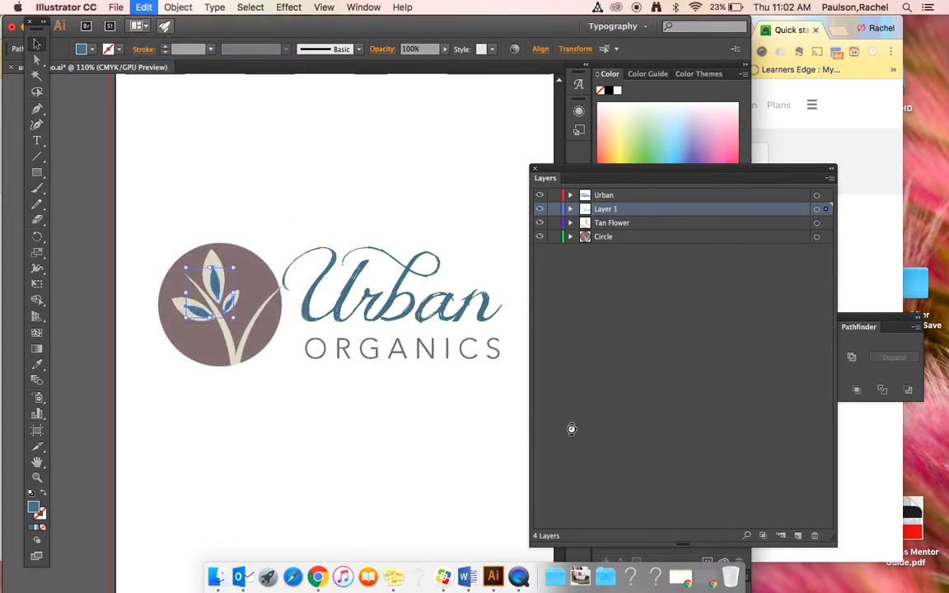
left_click(797, 536)
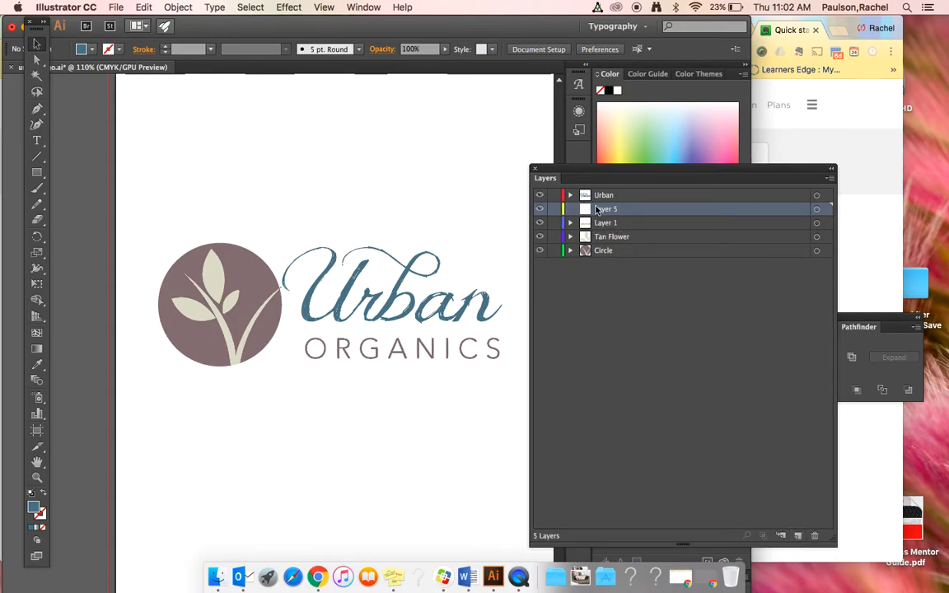
left_click(143, 6)
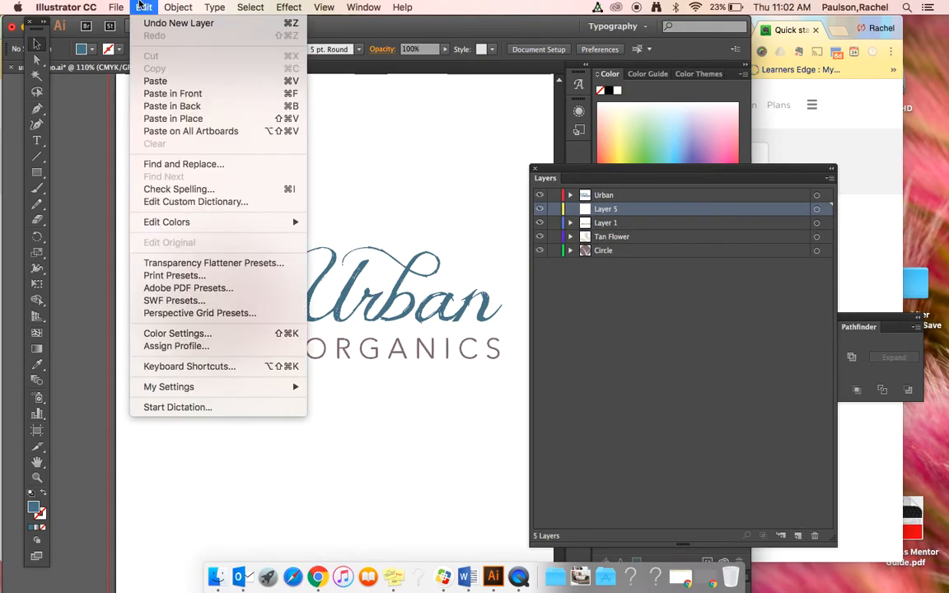
left_click(167, 119)
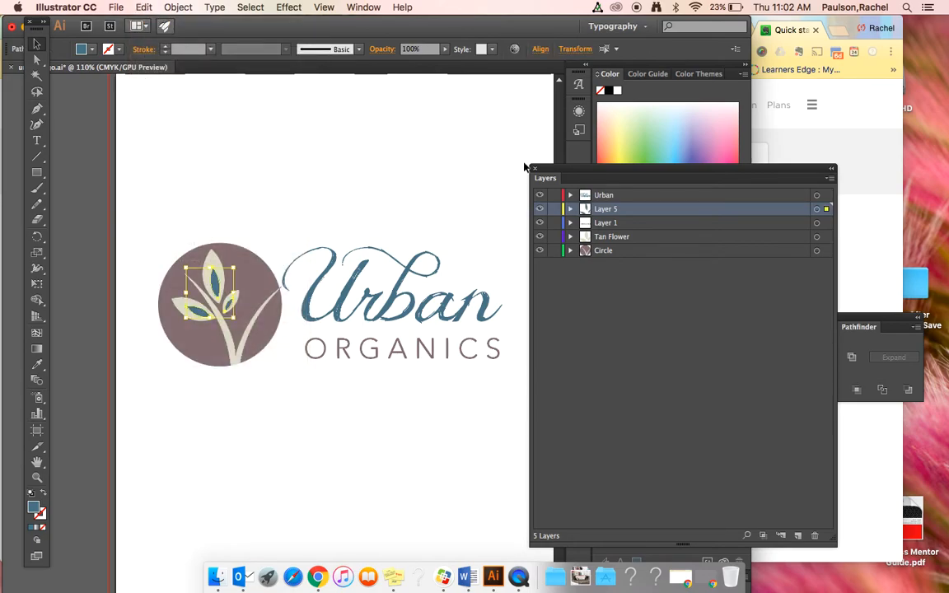
- Select the ORGANICS lettering and rename its layer, Layer 1, as Organics
left_click(369, 350)
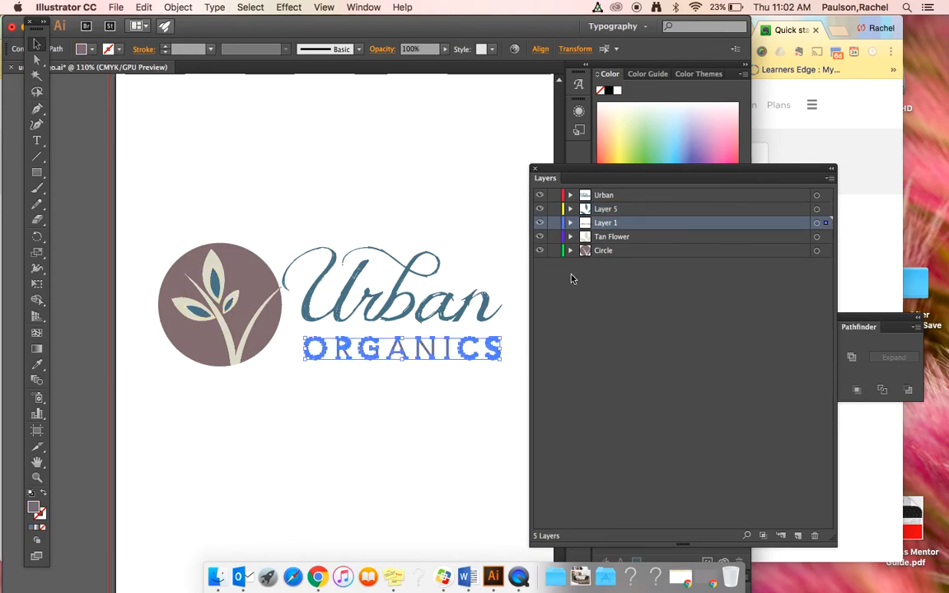
left_click(570, 222)
left_click(571, 222)
double_click(607, 223)
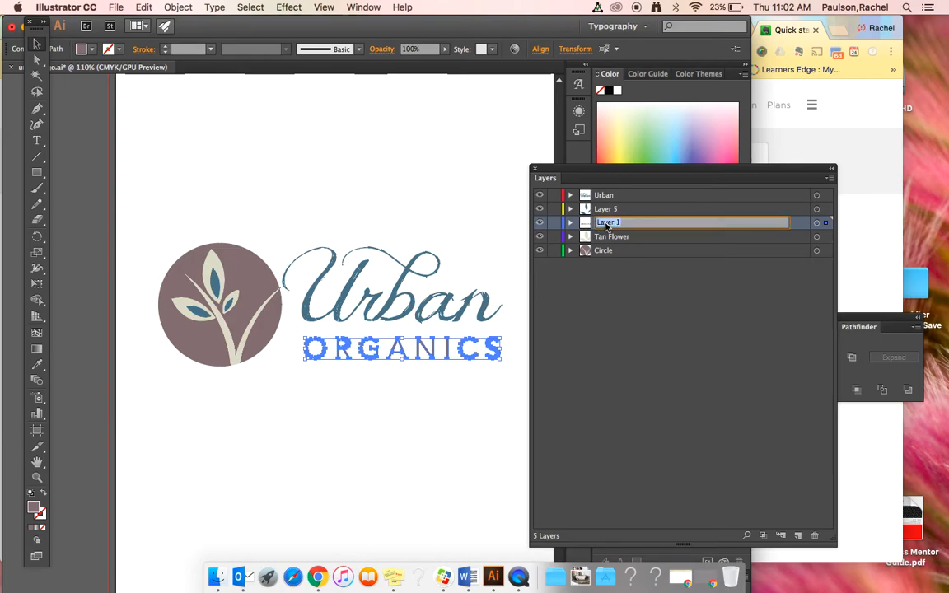
type("Organics")
key("Return")
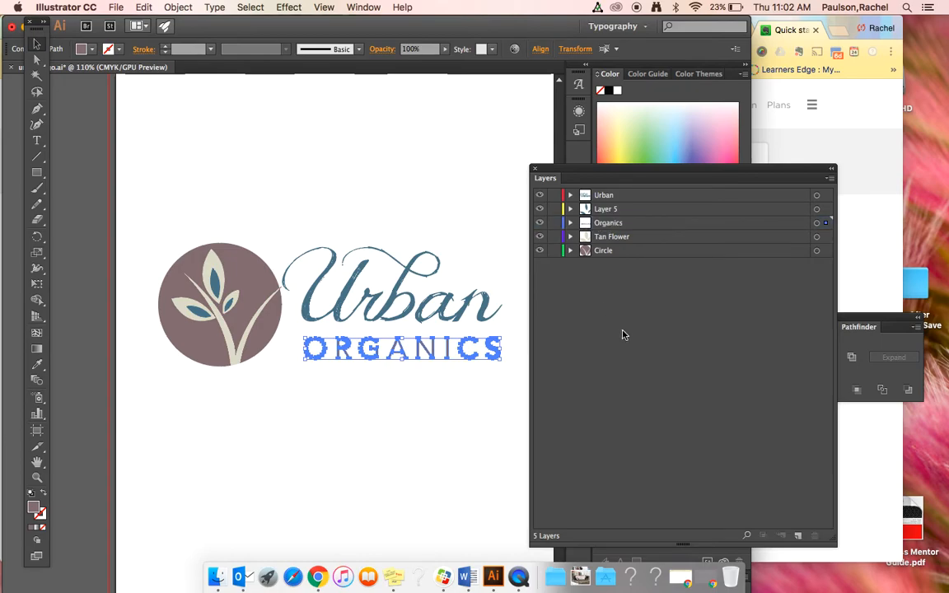
- Rename the layer holding the blue inner petals as Insdie Blue Flower and deselect the artwork
left_click(612, 211)
left_click(540, 209)
left_click(540, 210)
double_click(608, 210)
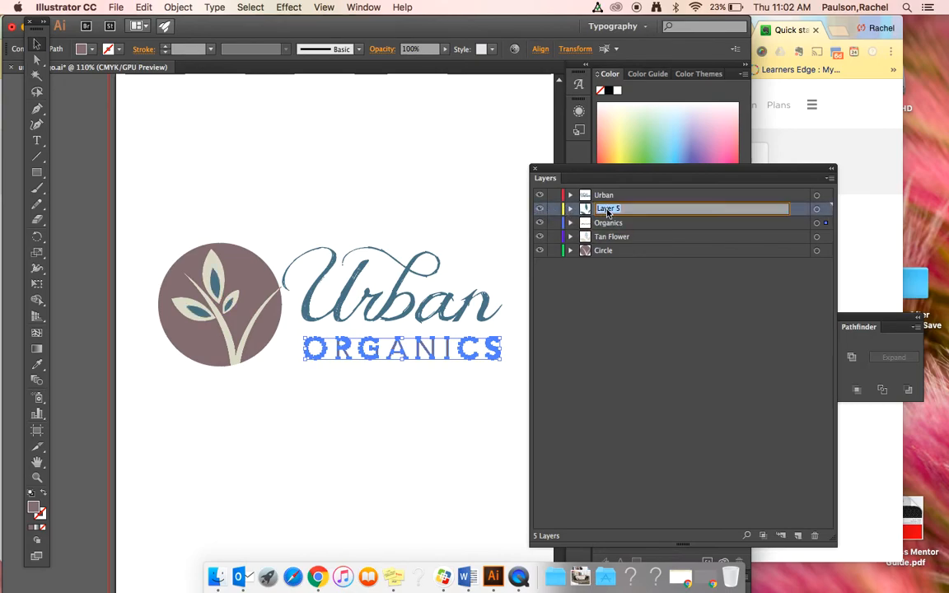
key("BackSpace")
type("Flower")
left_click(649, 299)
left_click(375, 229)
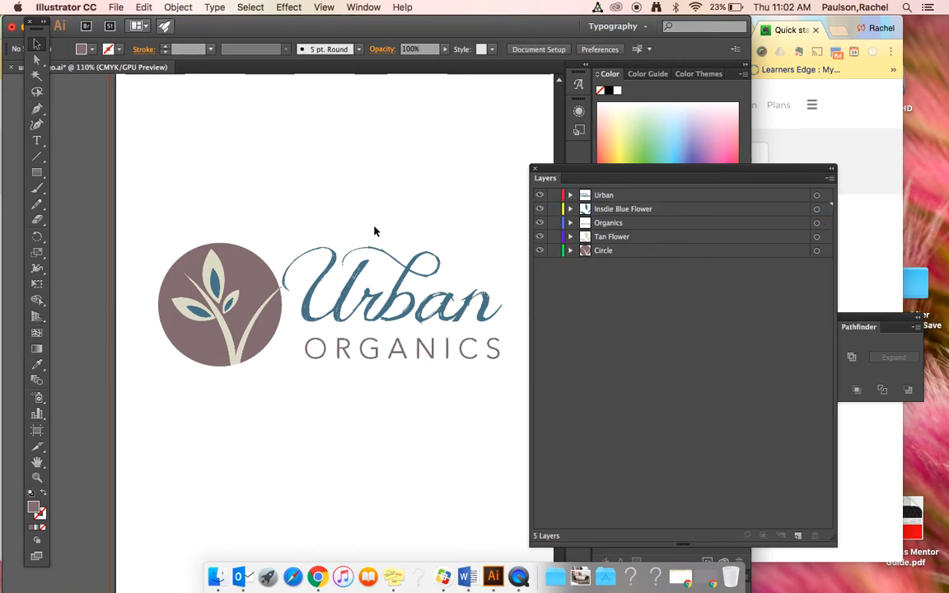
- Check the contents of all five layers by hiding and showing each one in turn, from Urban down to Circle
left_click(539, 195)
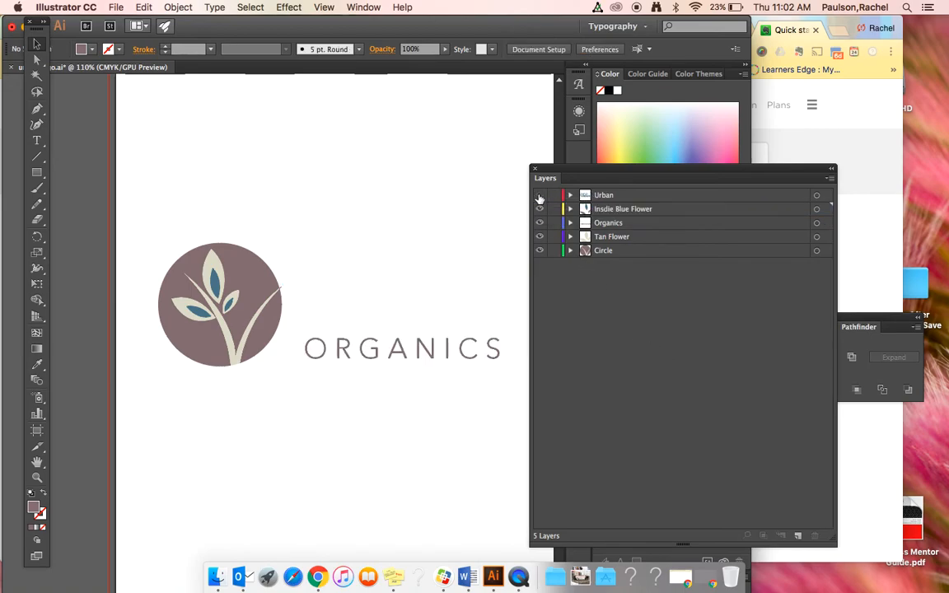
left_click(540, 195)
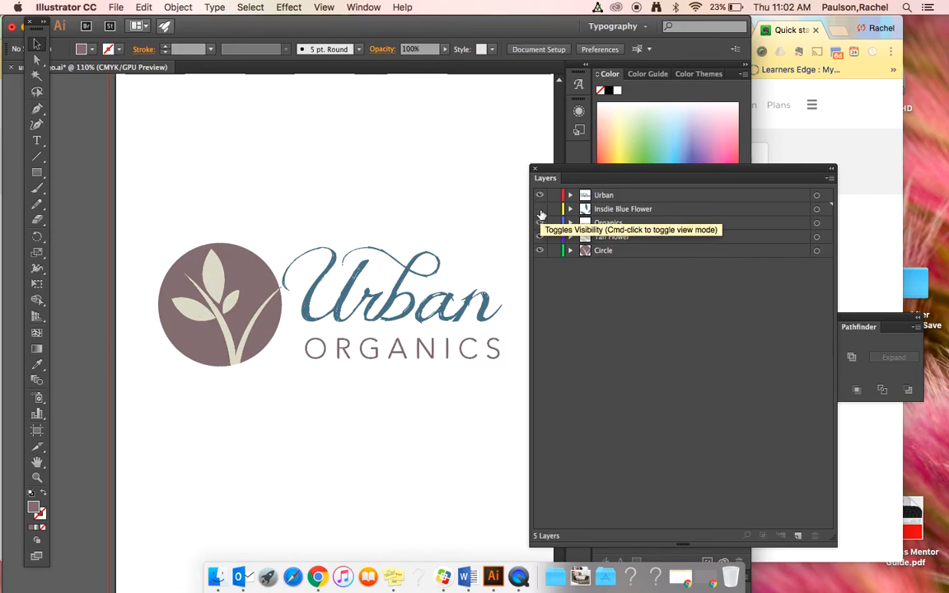
left_click(540, 209)
left_click(540, 209)
left_click(540, 222)
left_click(539, 223)
left_click(539, 236)
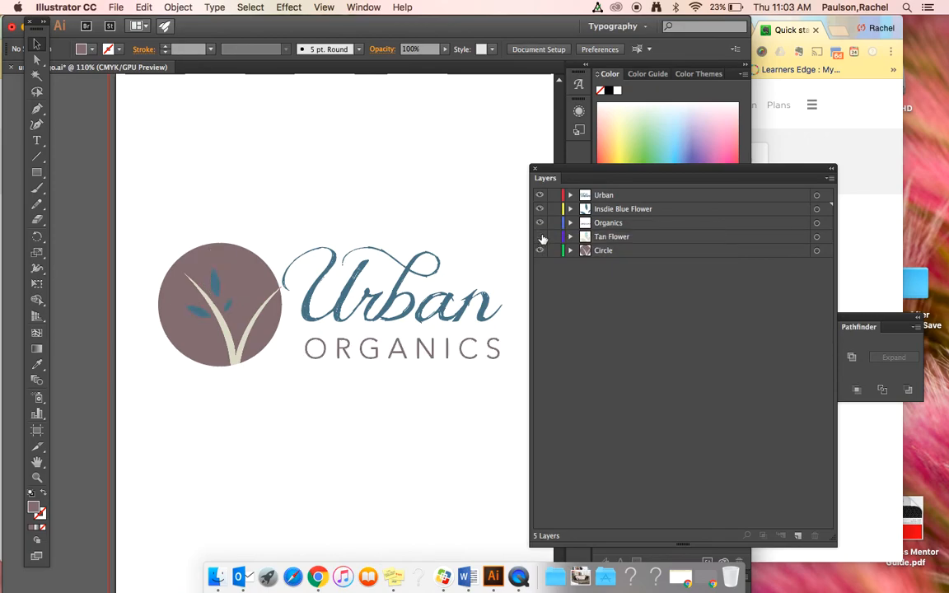
left_click(540, 236)
left_click(540, 251)
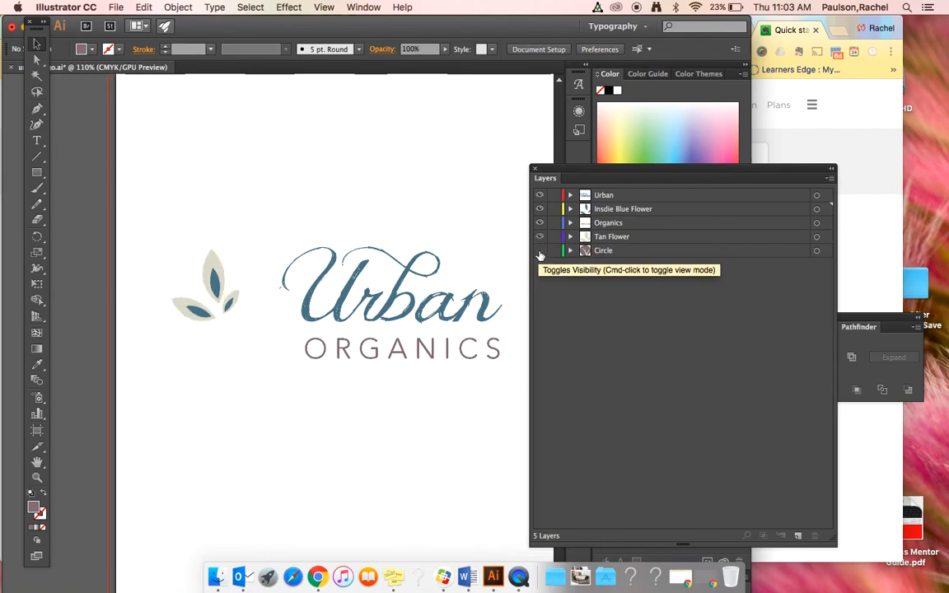
left_click(540, 251)
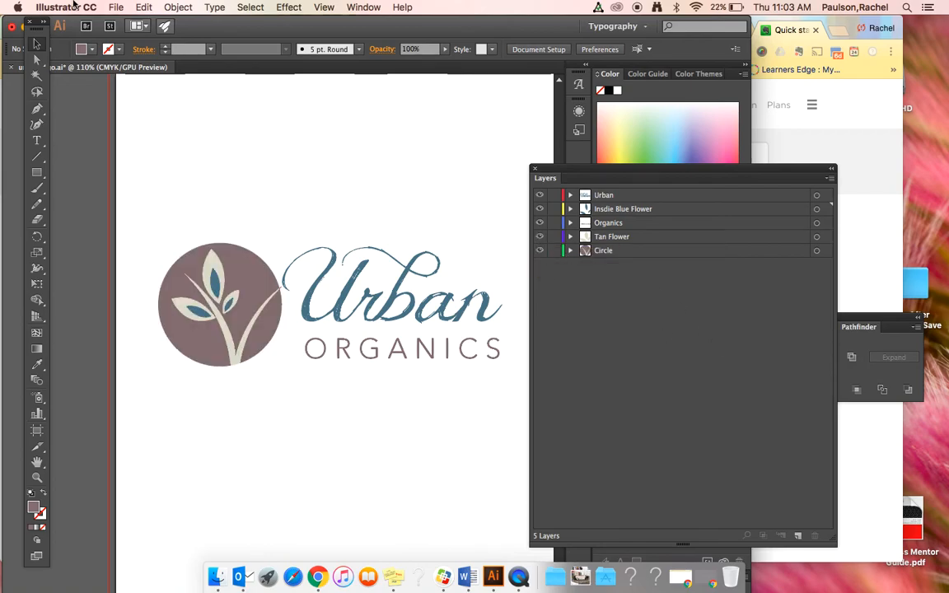
left_click(116, 6)
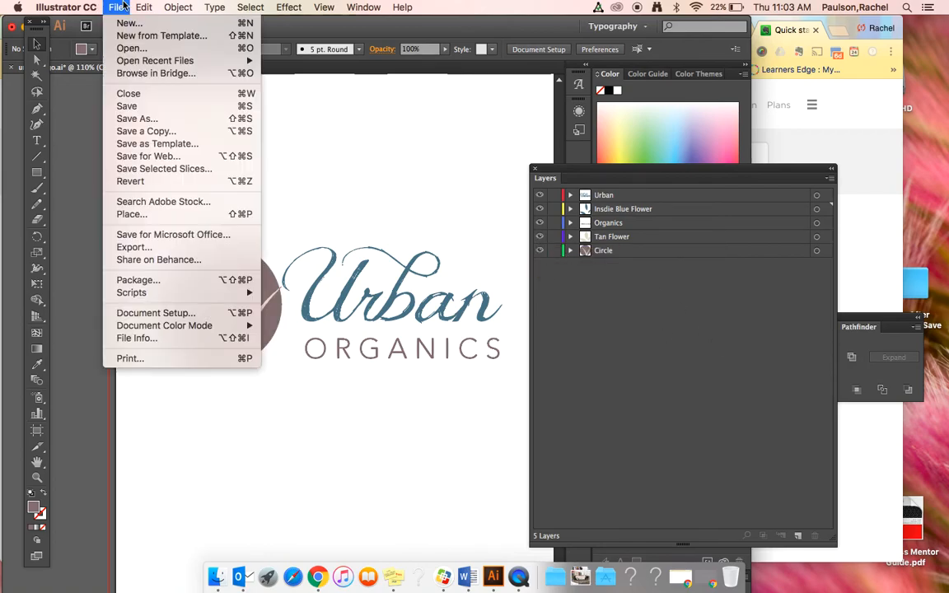
left_click(134, 118)
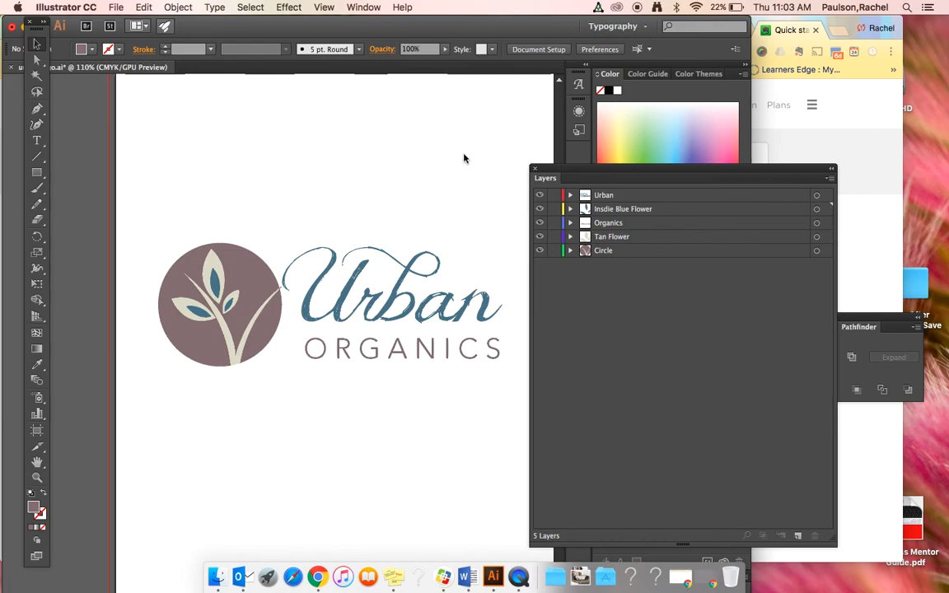
key("Right")
type("_")
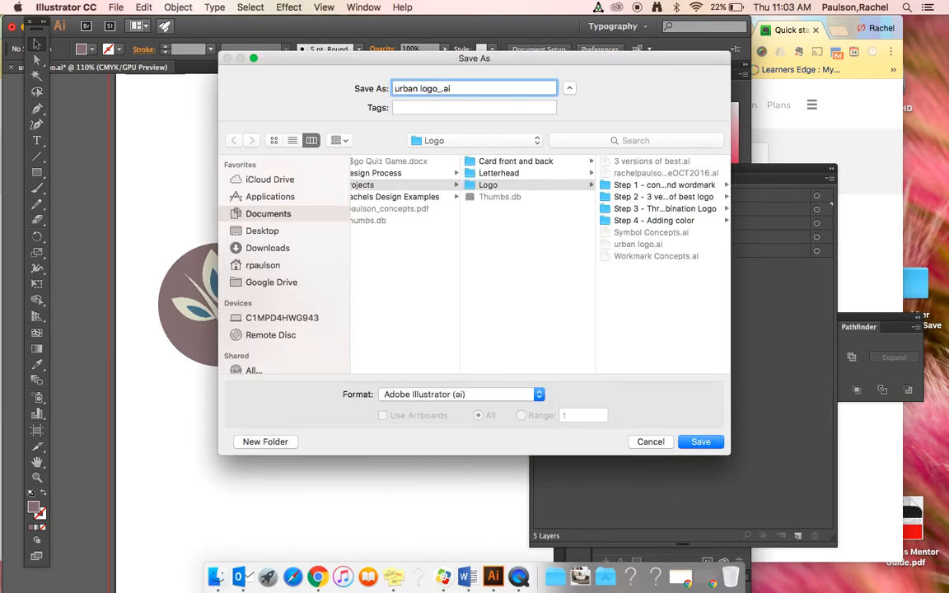
type("layers")
left_click(659, 443)
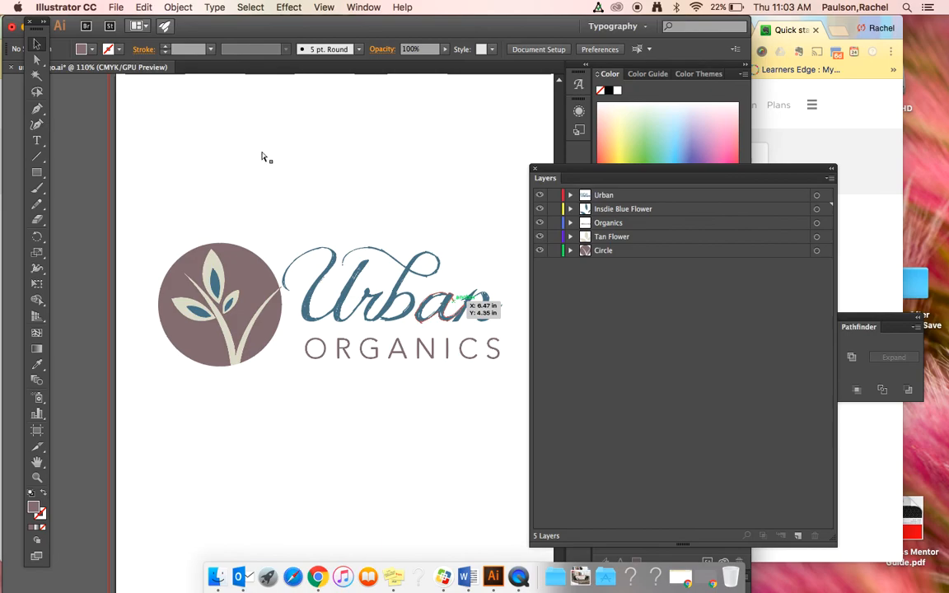